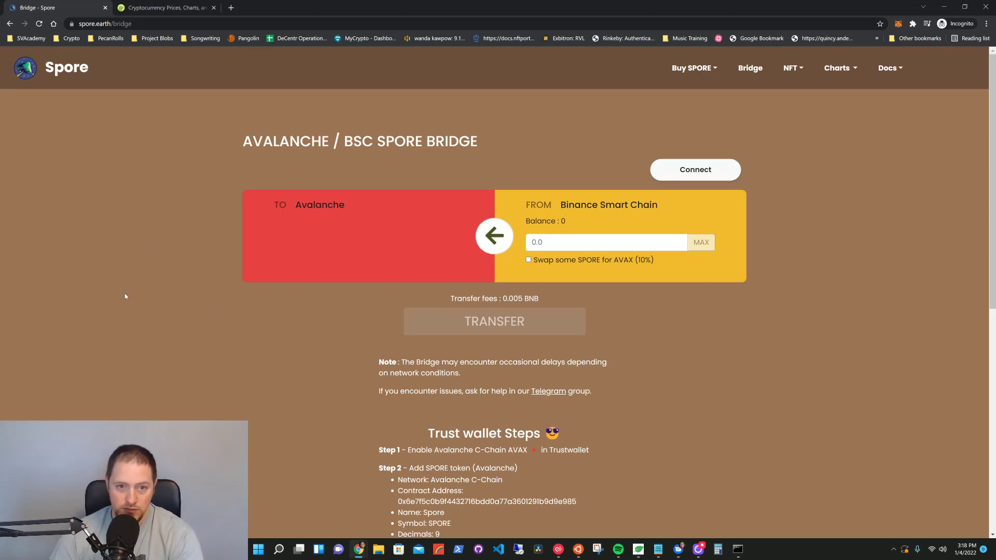
Step: Review the bridge page title, then go to the Spore home page and read its intro text
{"action": "left_click_drag", "start_coordinate": [480, 142], "coordinate": [218, 149]}
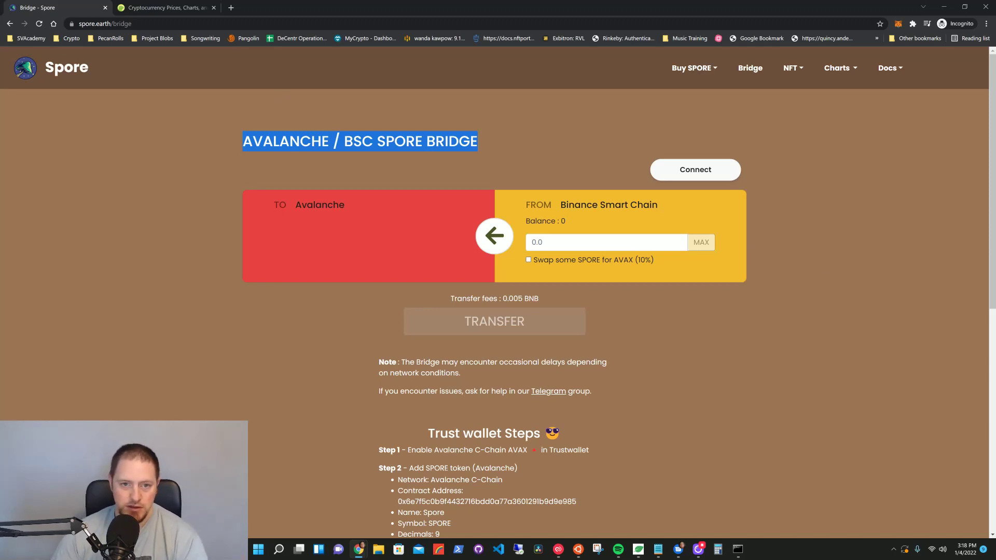
{"action": "left_click", "coordinate": [535, 152]}
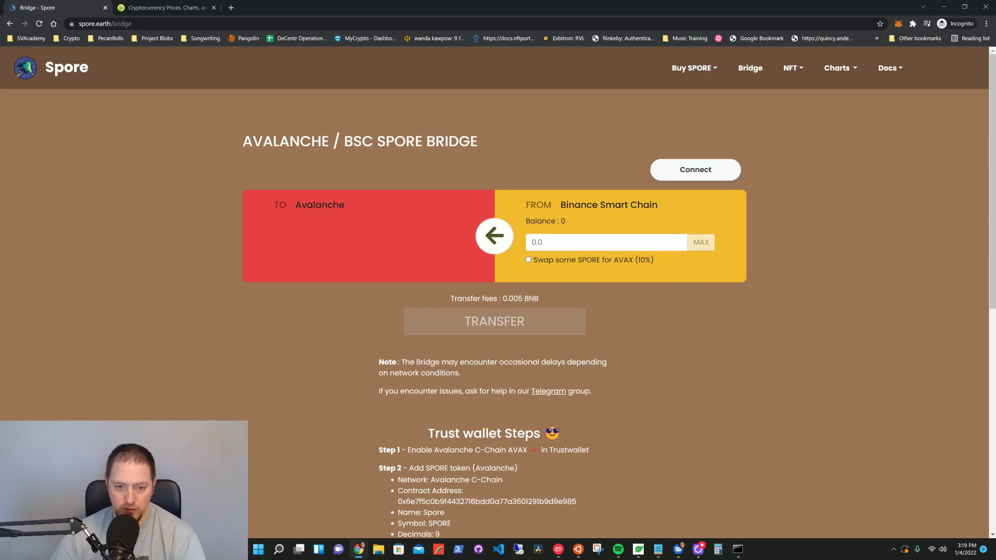
{"action": "left_click", "coordinate": [65, 75]}
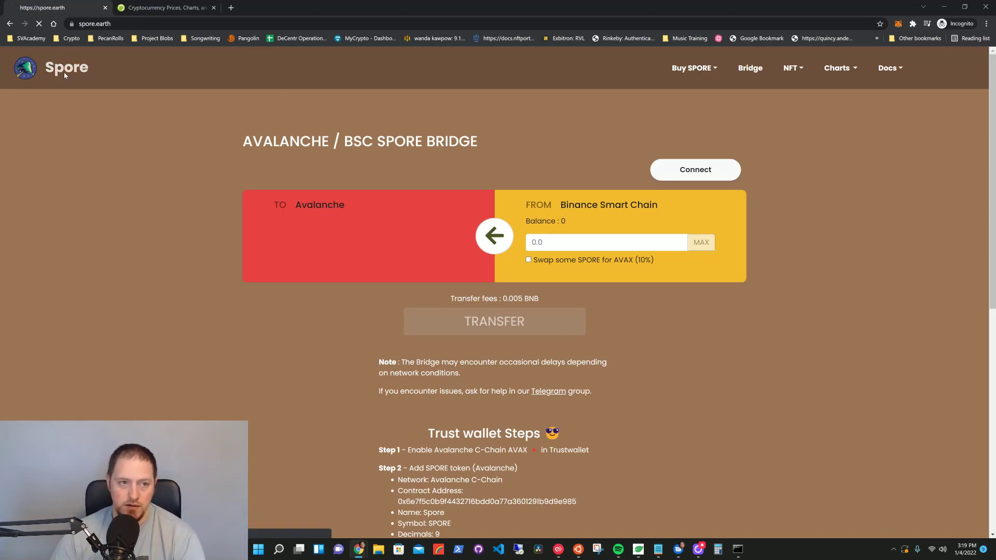
{"action": "left_click_drag", "start_coordinate": [231, 140], "coordinate": [433, 318]}
{"action": "left_click", "coordinate": [435, 319]}
Step: Scroll the Spore home page to review the Avalanche burn rate, other burn rates and market cap
{"action": "scroll", "coordinate": [437, 317], "scroll_direction": "down", "scroll_amount": 3}
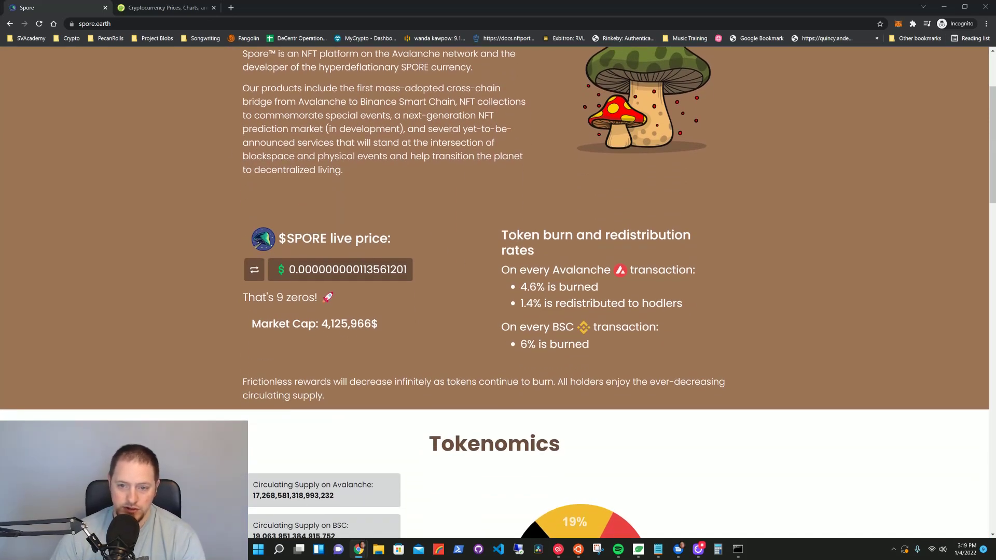
{"action": "left_click_drag", "start_coordinate": [499, 270], "coordinate": [606, 294]}
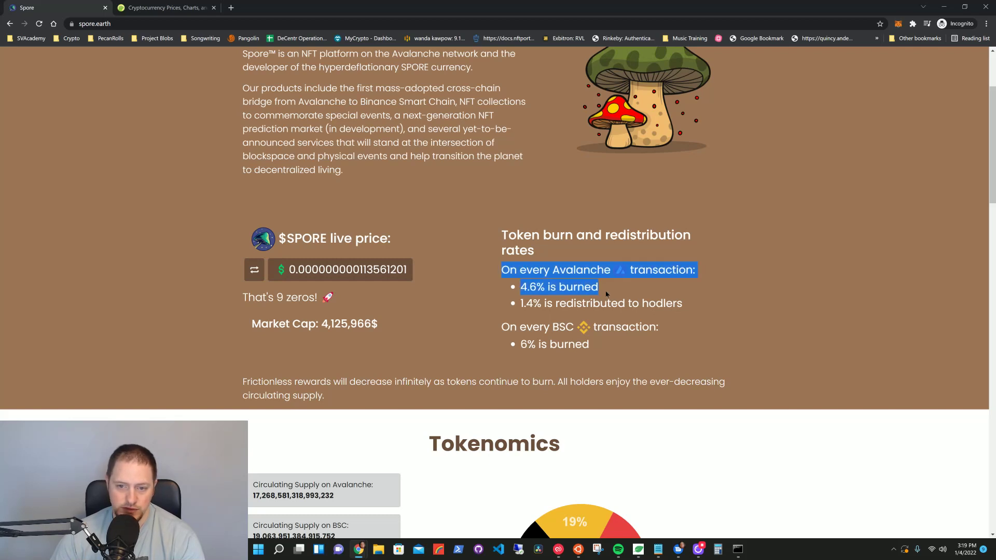
{"action": "left_click_drag", "start_coordinate": [684, 304], "coordinate": [488, 301]}
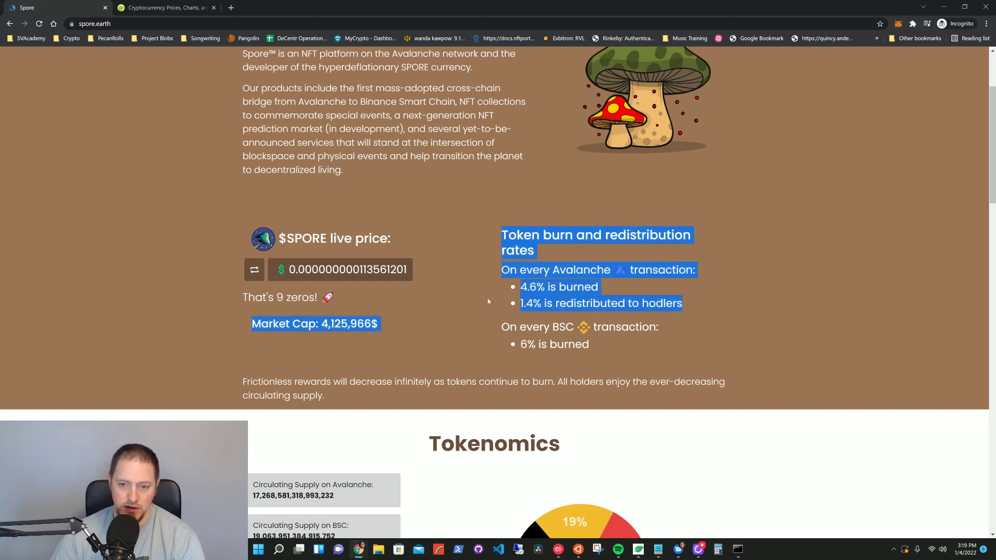
{"action": "left_click", "coordinate": [488, 301]}
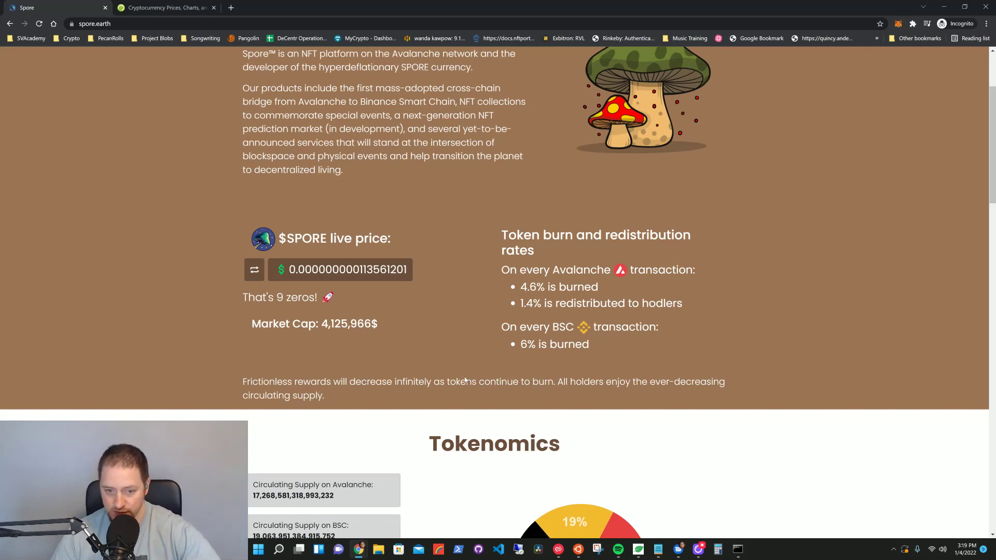
{"action": "scroll", "coordinate": [485, 378], "scroll_direction": "down", "scroll_amount": 3}
{"action": "scroll", "coordinate": [485, 378], "scroll_direction": "down", "scroll_amount": 6}
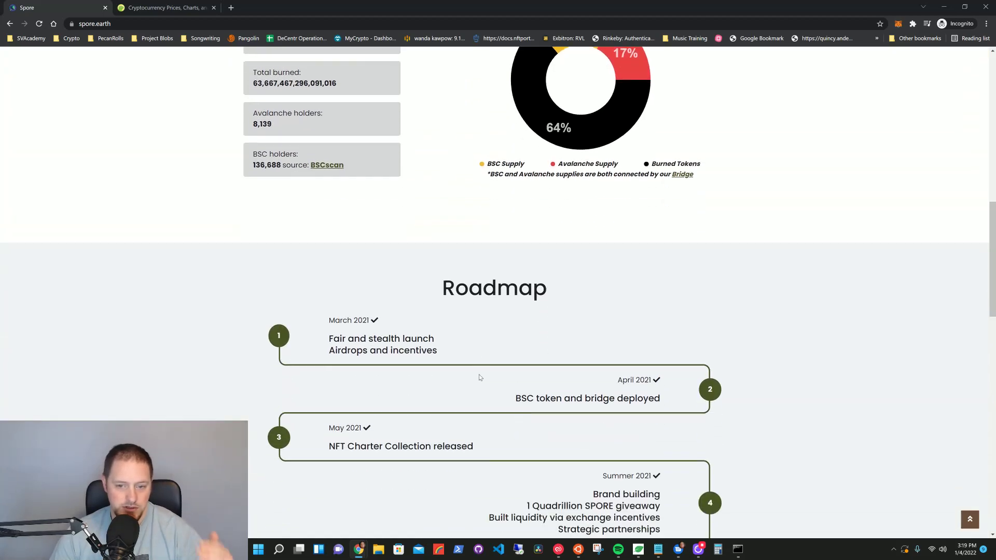
{"action": "scroll", "coordinate": [479, 377], "scroll_direction": "down", "scroll_amount": 7}
{"action": "scroll", "coordinate": [482, 376], "scroll_direction": "up", "scroll_amount": 12}
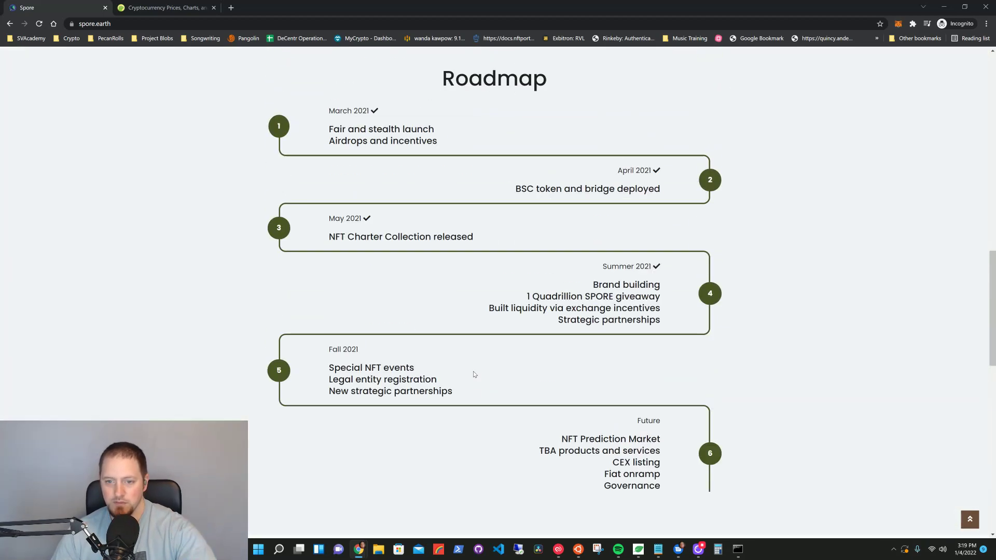
{"action": "scroll", "coordinate": [480, 375], "scroll_direction": "up", "scroll_amount": 5}
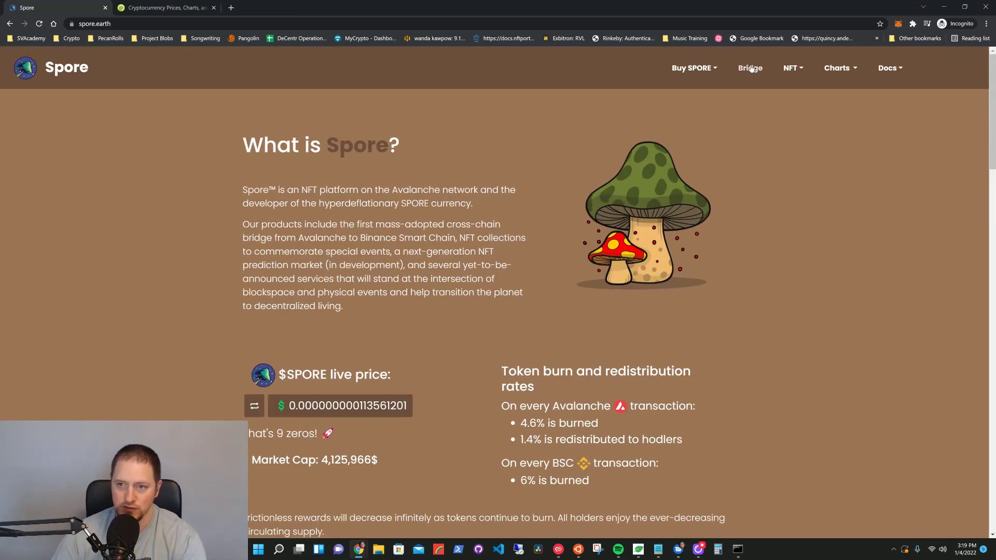
Step: Return to the bridge and connect the MetaMask wallet, approving the connection
{"action": "left_click", "coordinate": [750, 68]}
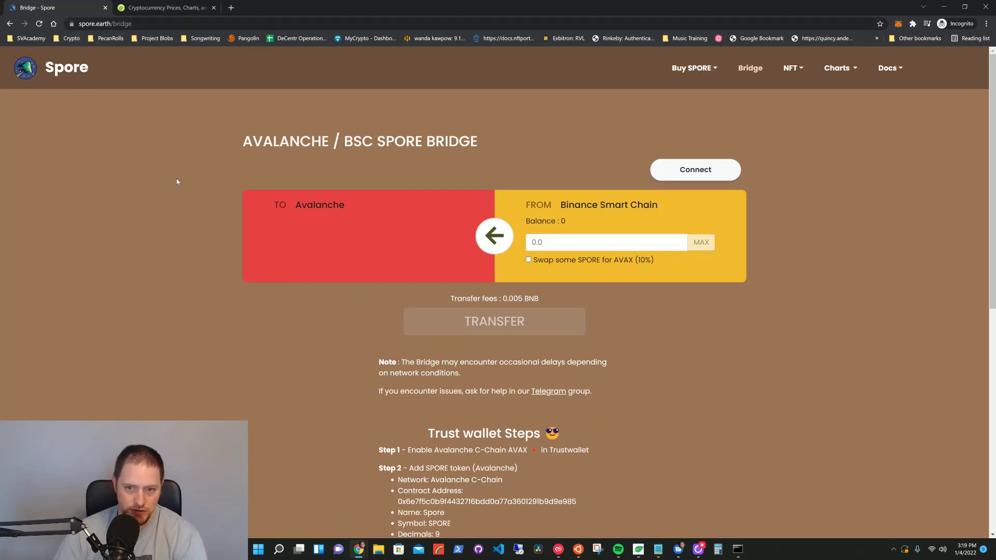
{"action": "left_click", "coordinate": [494, 236]}
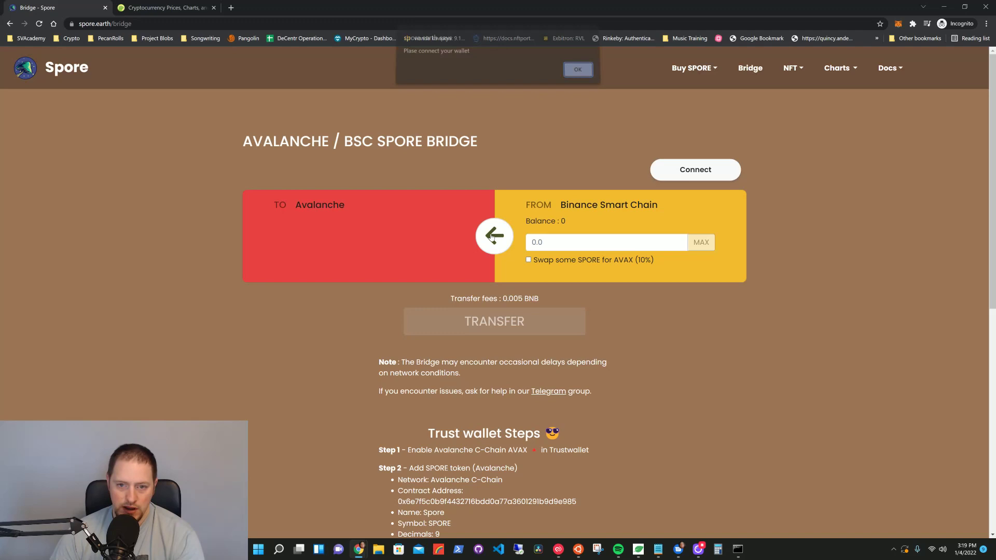
{"action": "left_click", "coordinate": [576, 76]}
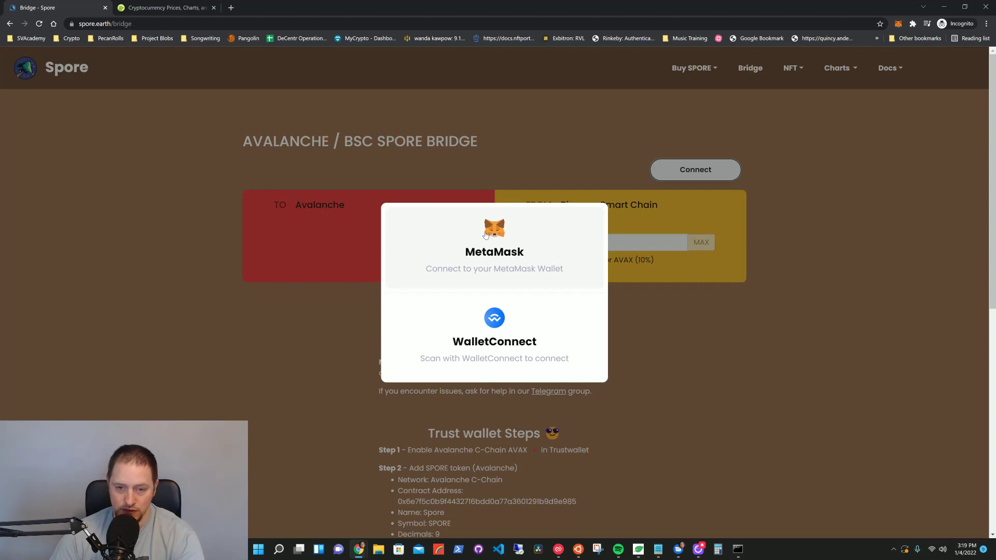
{"action": "left_click", "coordinate": [485, 236]}
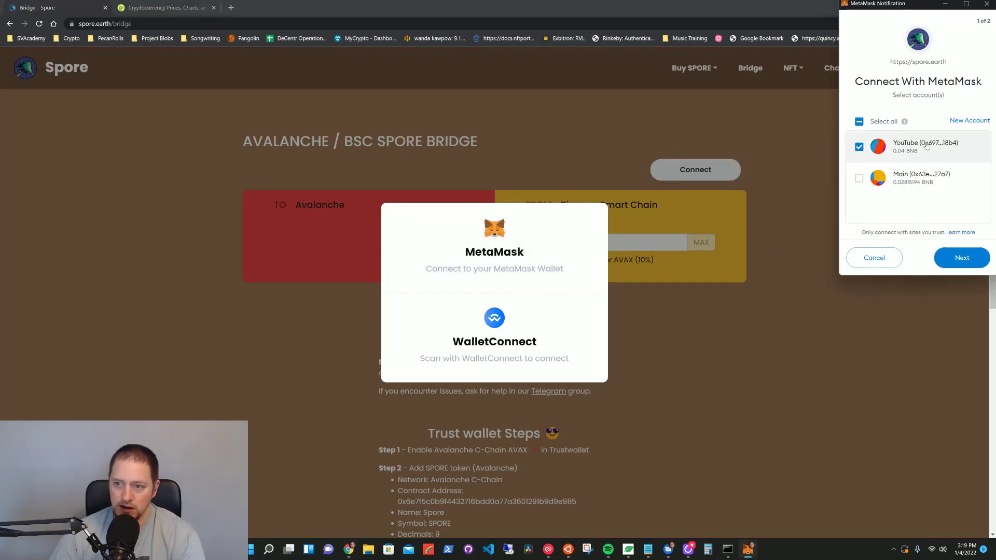
{"action": "left_click", "coordinate": [962, 265]}
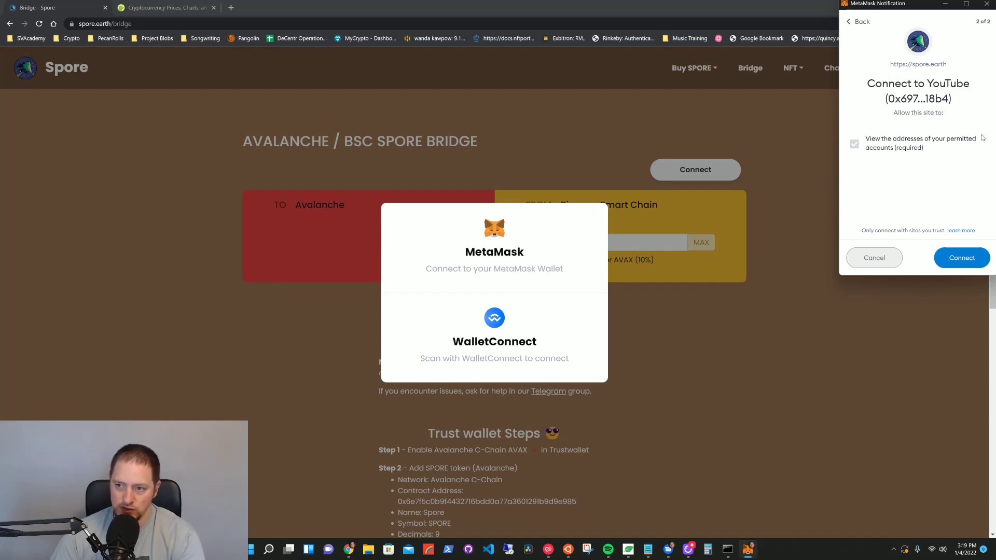
{"action": "left_click", "coordinate": [964, 258]}
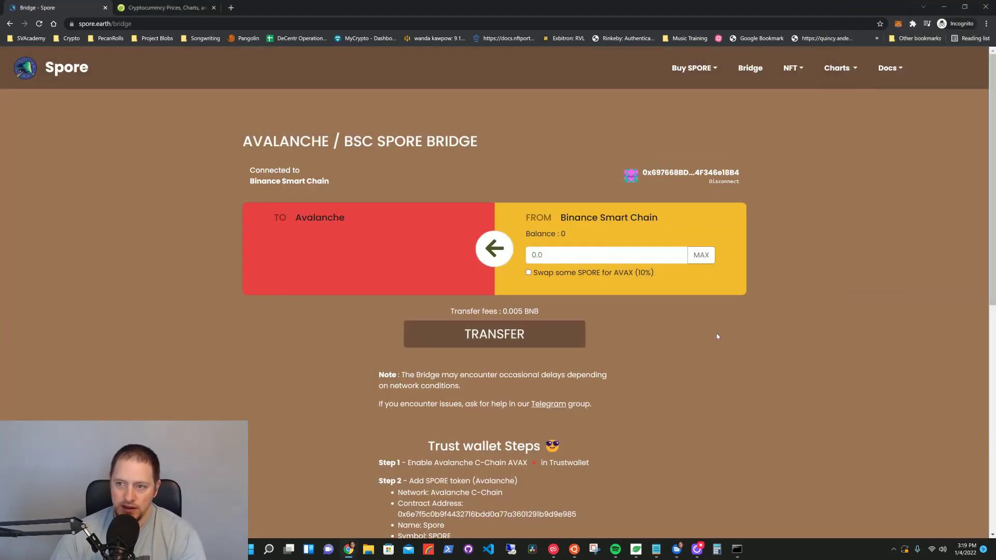
{"action": "left_click", "coordinate": [898, 23]}
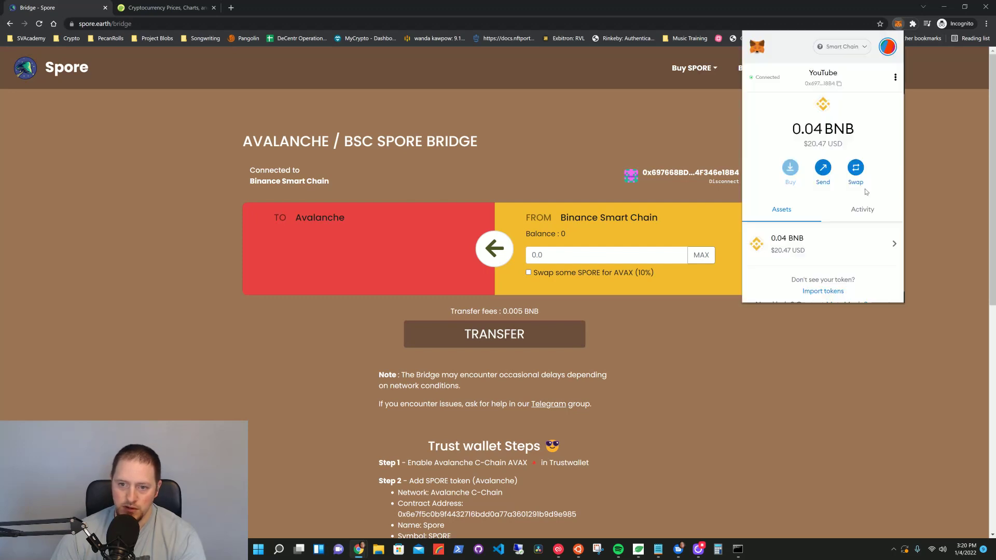
{"action": "left_click", "coordinate": [847, 48]}
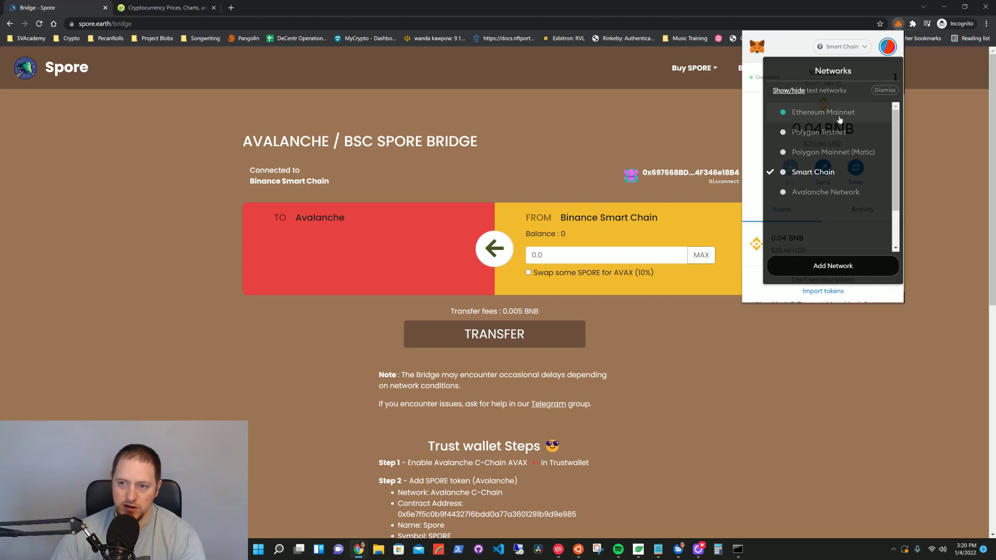
{"action": "left_click", "coordinate": [748, 126]}
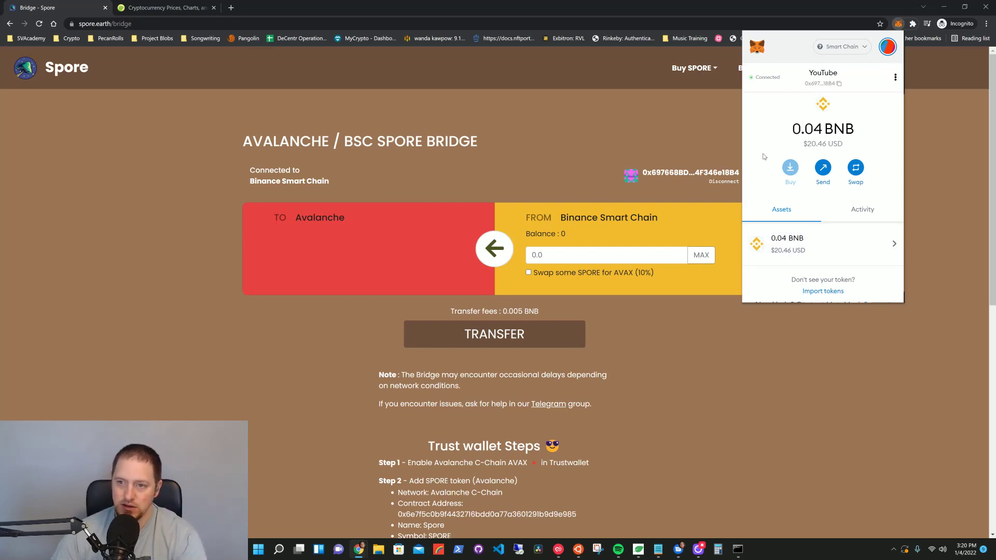
Step: Close MetaMask, search CoinGecko for 'spore' and open the Spore (SPORE) coin page
{"action": "left_click", "coordinate": [178, 171]}
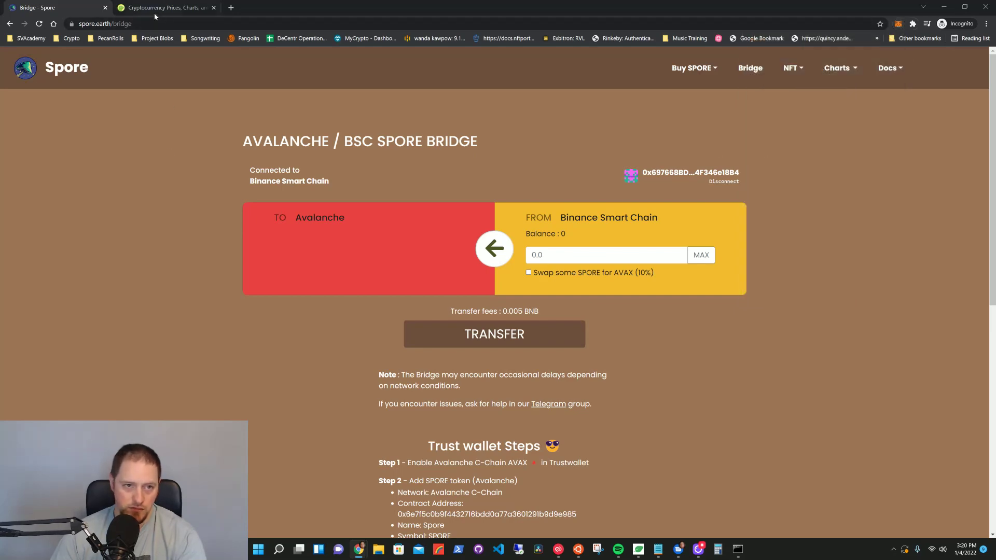
{"action": "left_click", "coordinate": [154, 15]}
{"action": "left_click", "coordinate": [93, 341]}
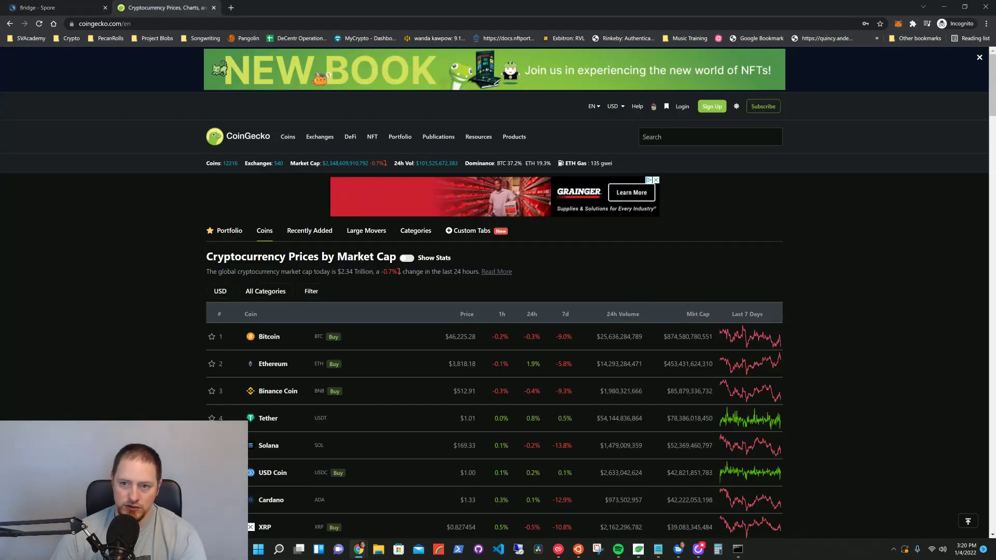
{"action": "left_click", "coordinate": [653, 137]}
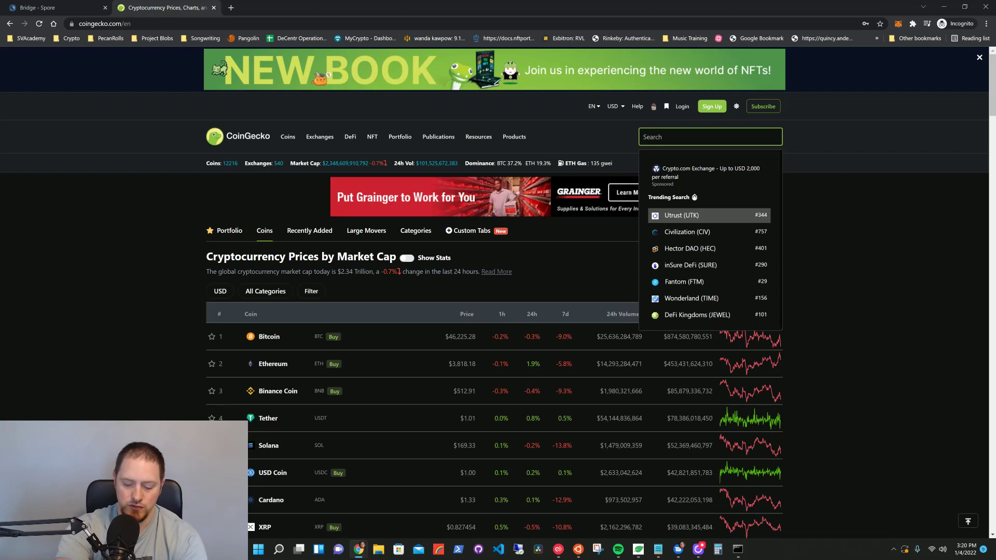
{"action": "type", "text": "spore"}
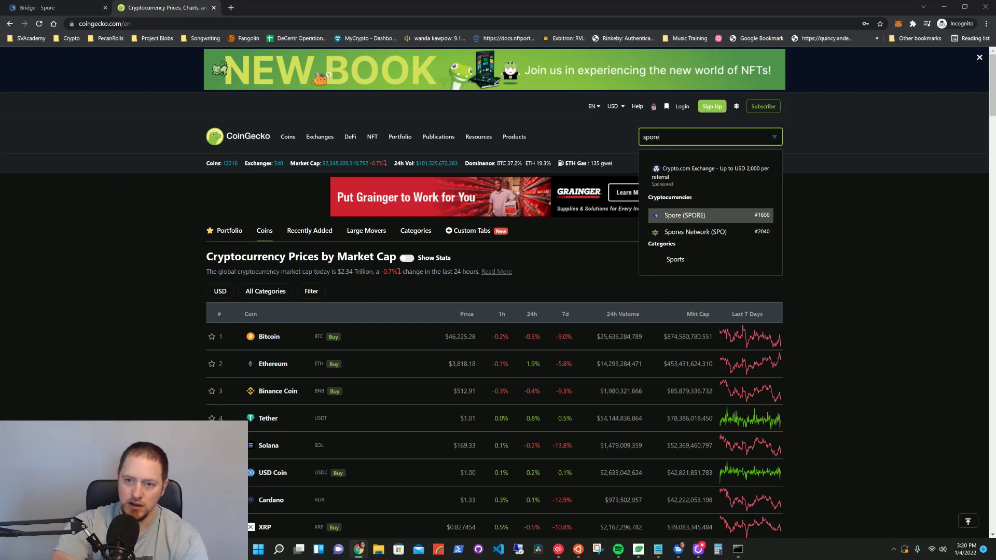
{"action": "left_click", "coordinate": [694, 218]}
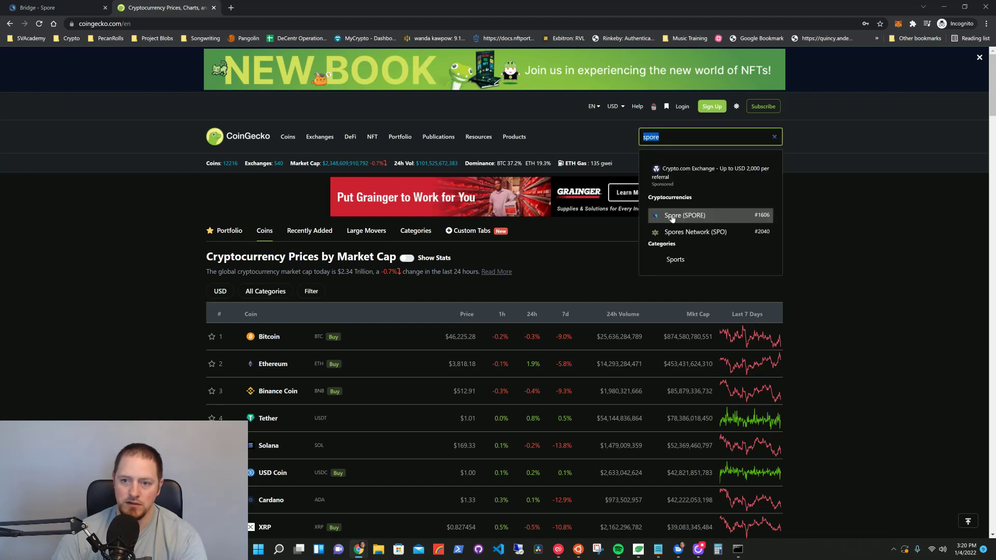
{"action": "left_click", "coordinate": [671, 218]}
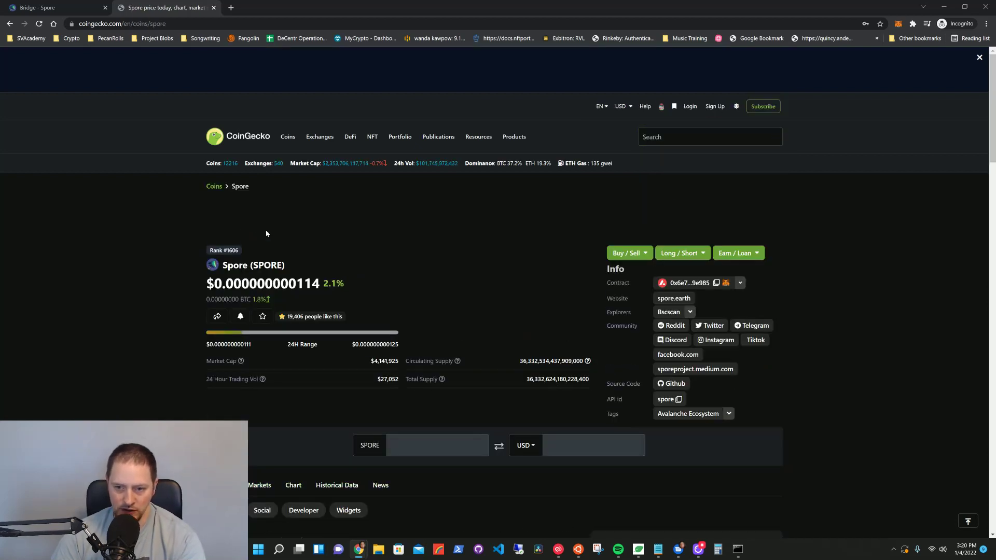
Step: Add the Binance Smart Chain SPORE token to MetaMask from the contract list, then close the list
{"action": "left_click", "coordinate": [739, 283]}
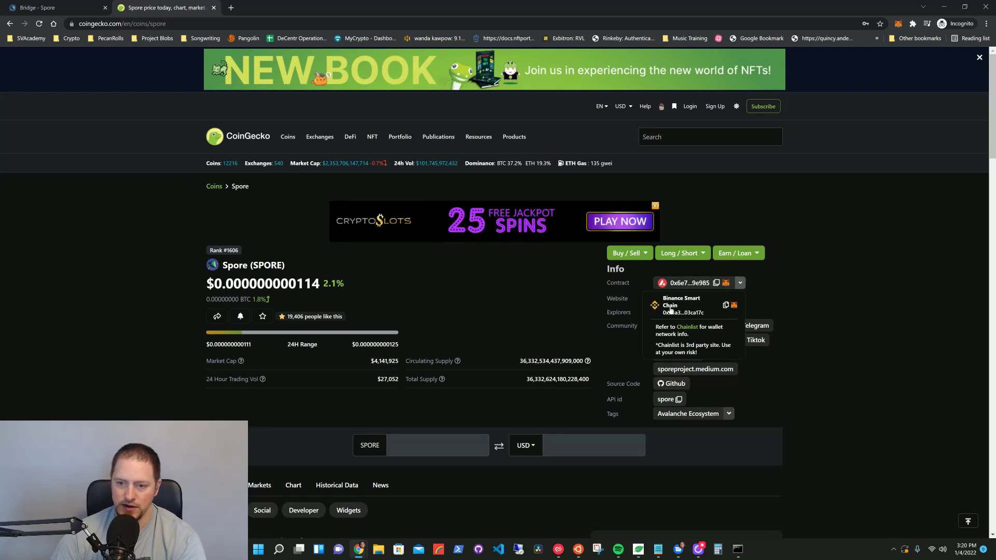
{"action": "left_click", "coordinate": [734, 306]}
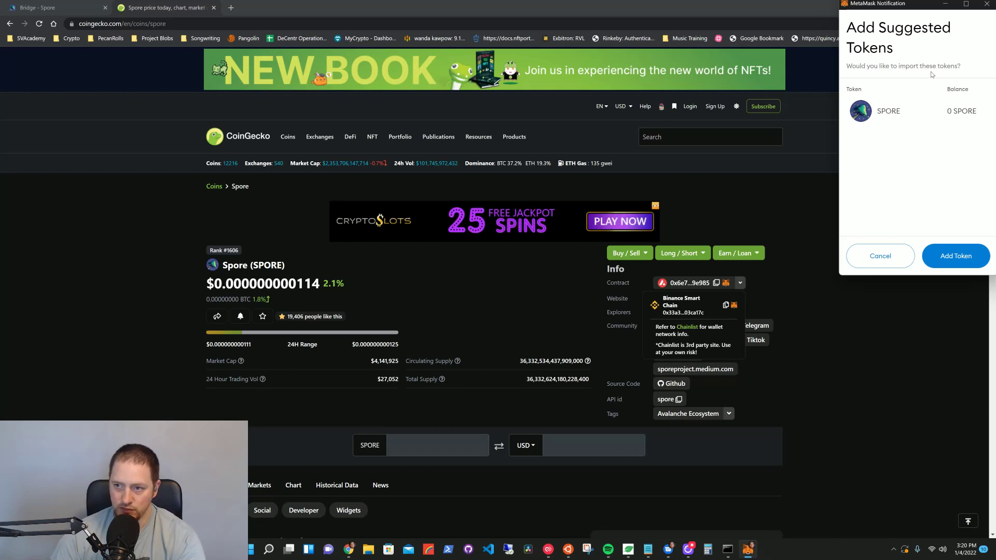
{"action": "left_click", "coordinate": [962, 257]}
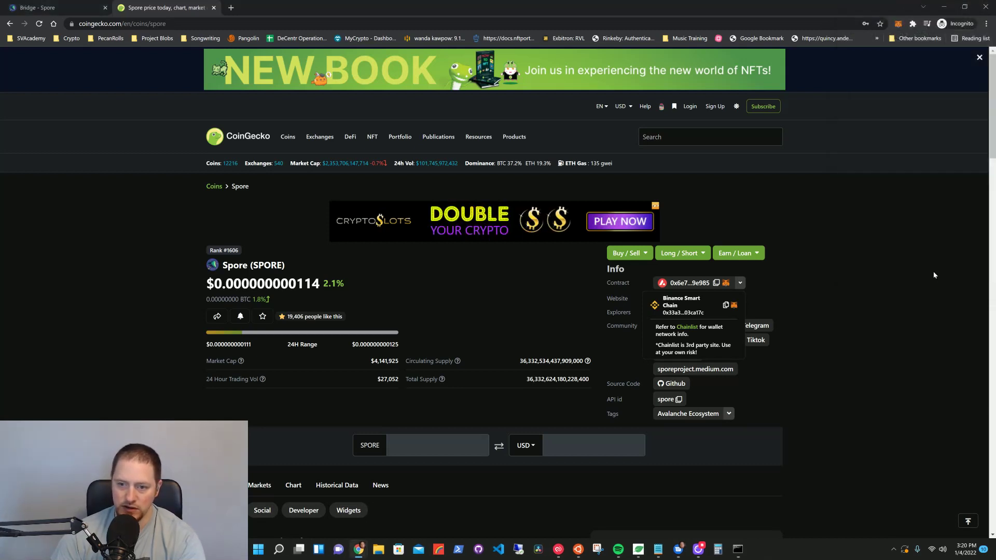
{"action": "left_click", "coordinate": [815, 315]}
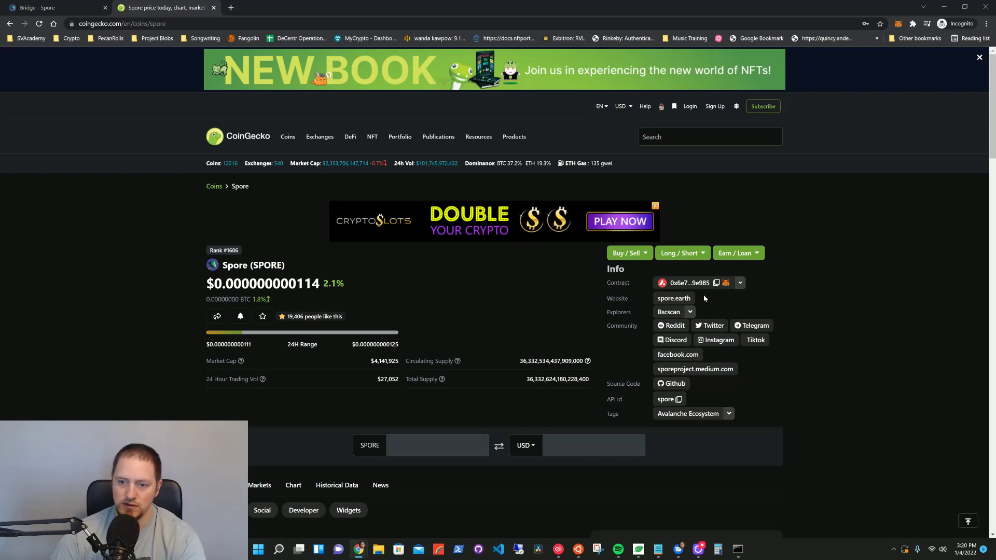
Step: Switch the MetaMask wallet to Avalanche Network
{"action": "left_click", "coordinate": [898, 23]}
{"action": "left_click", "coordinate": [841, 46]}
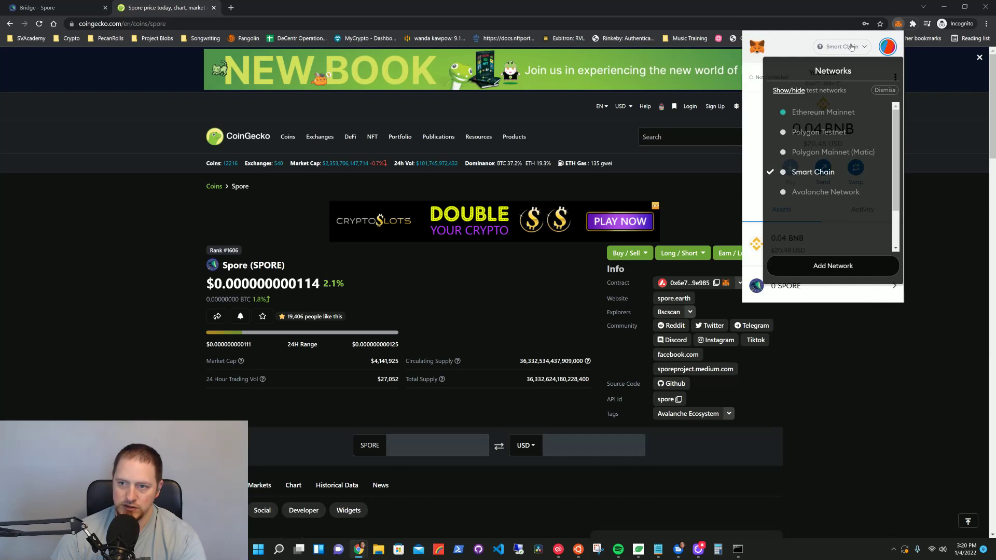
{"action": "left_click", "coordinate": [856, 192]}
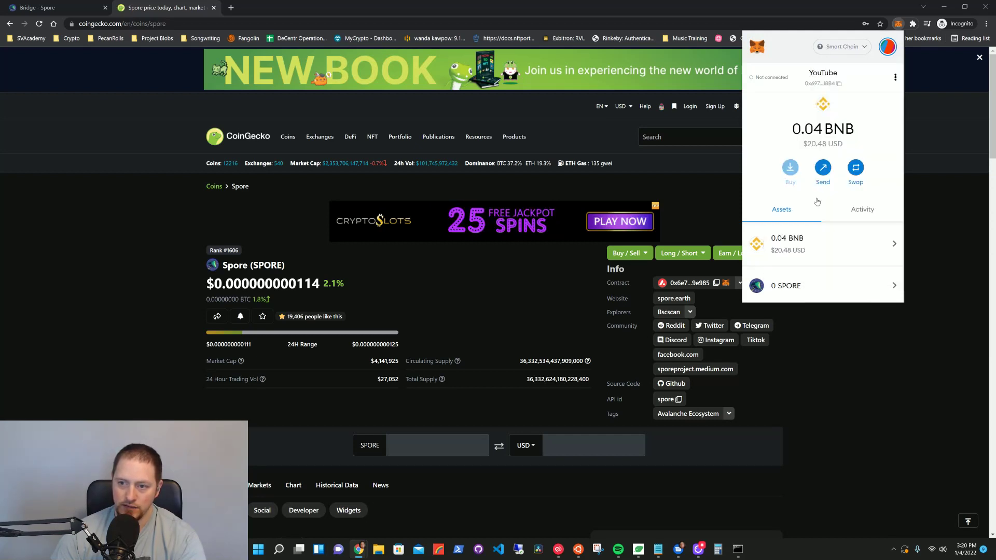
{"action": "left_click", "coordinate": [872, 348]}
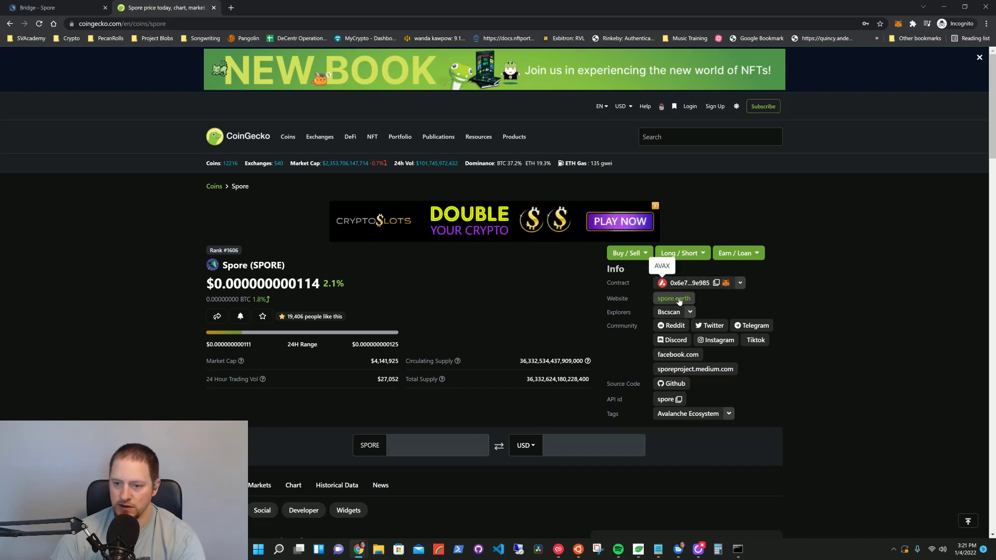
Step: Import the copied Avalanche SPORE contract address into MetaMask as a custom token
{"action": "left_click", "coordinate": [715, 283]}
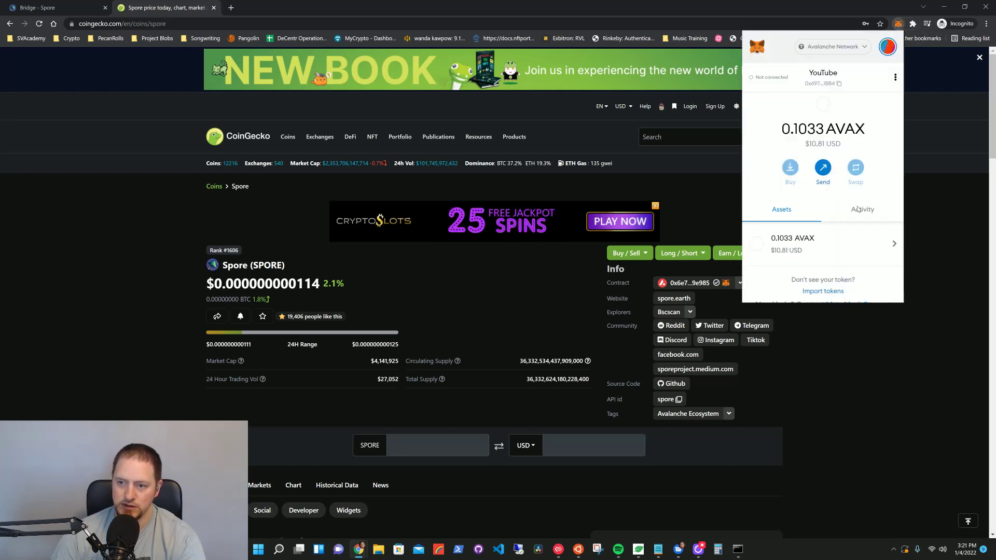
{"action": "left_click", "coordinate": [828, 291]}
{"action": "left_click", "coordinate": [820, 106]}
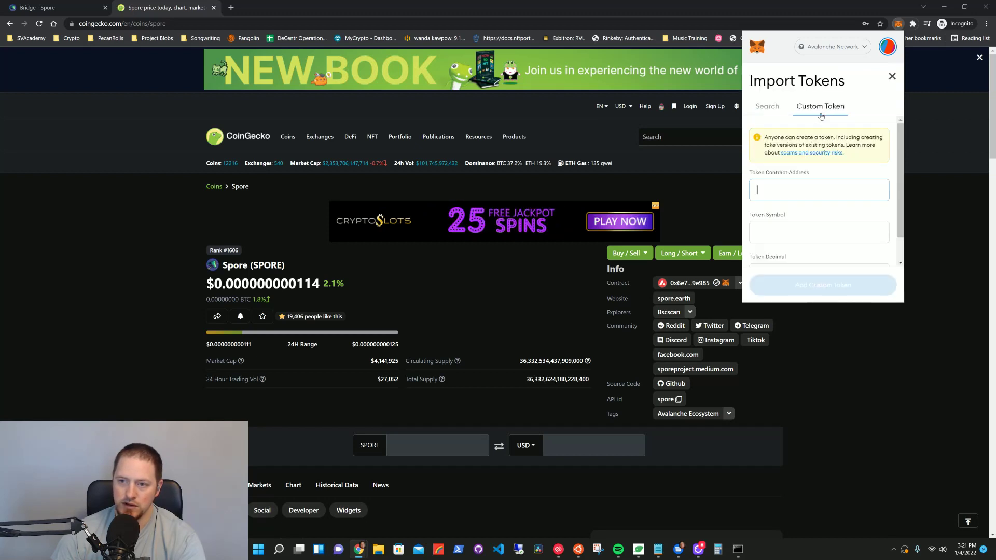
{"action": "key", "text": "ctrl+v"}
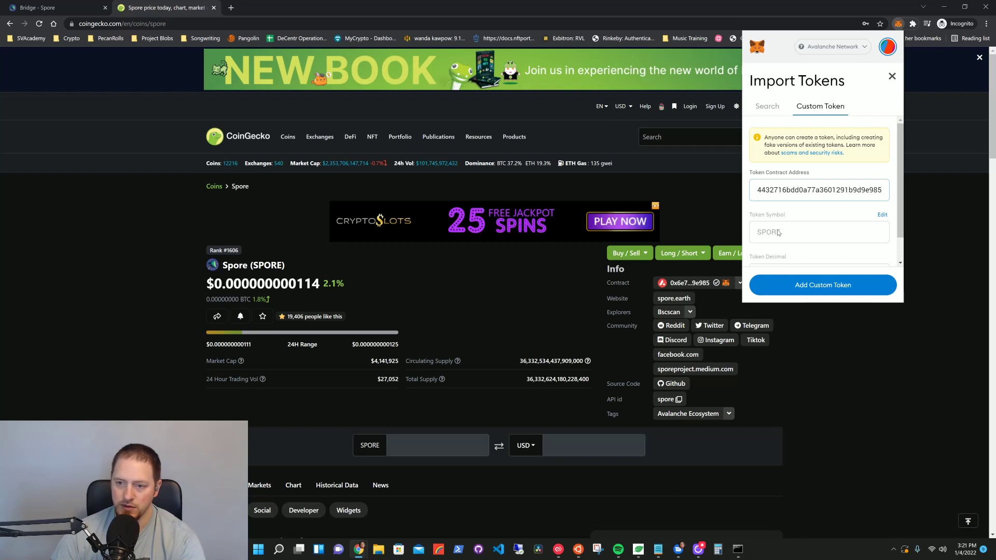
{"action": "scroll", "coordinate": [768, 238], "scroll_direction": "down", "scroll_amount": 1}
{"action": "left_click", "coordinate": [780, 285]}
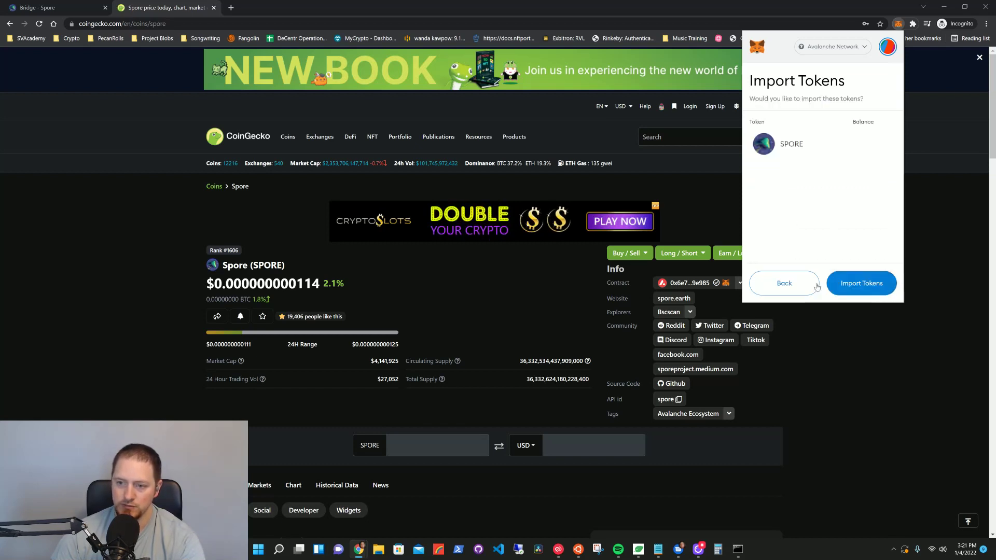
{"action": "left_click", "coordinate": [865, 291]}
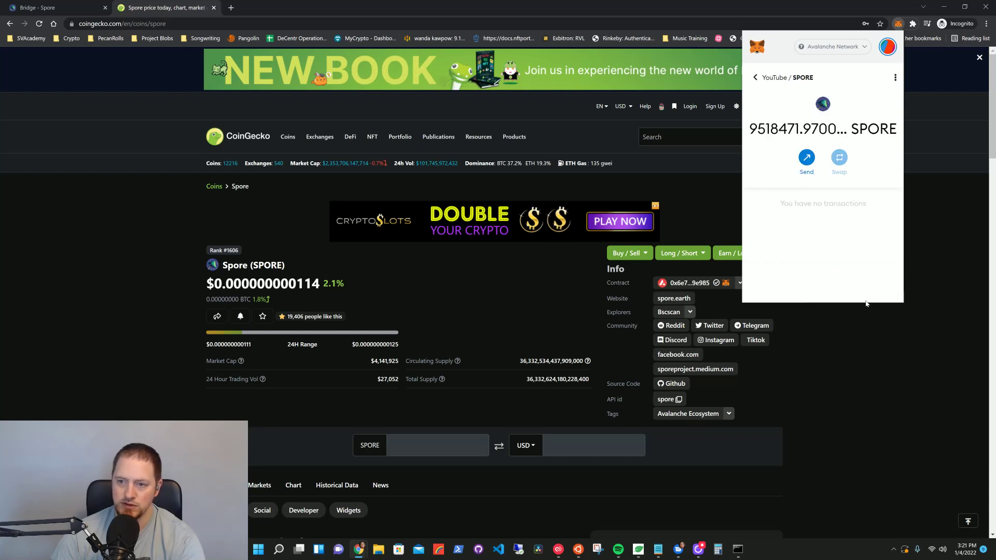
{"action": "left_click", "coordinate": [21, 214]}
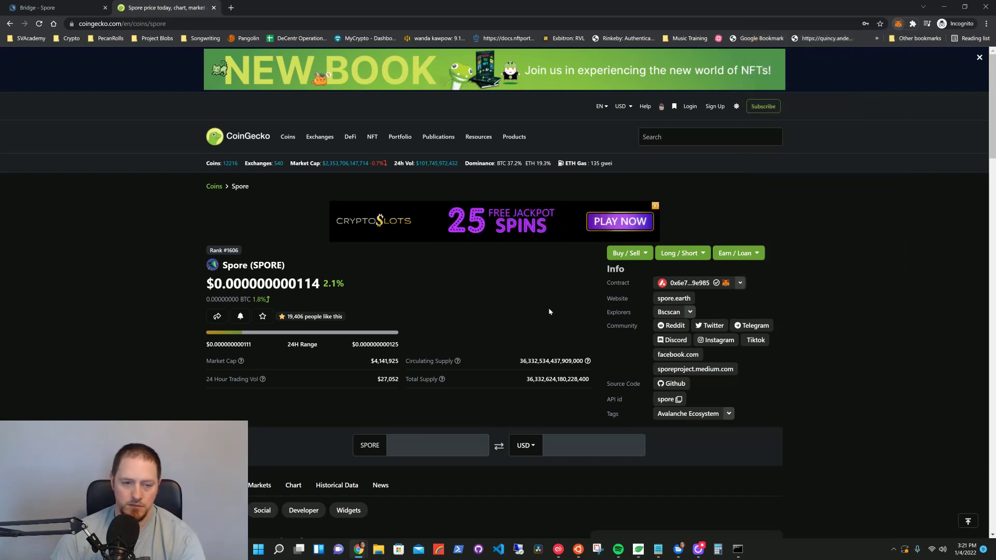
Step: Check the 9,518,471 SPORE balance on the bridge page and start entering 1000000 as the amount
{"action": "left_click", "coordinate": [99, 8]}
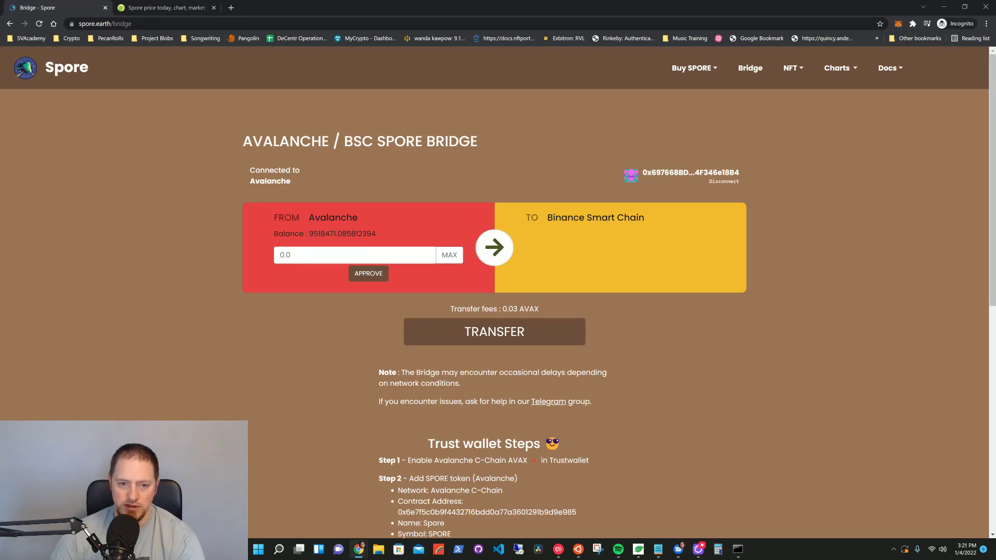
{"action": "mouse_move", "coordinate": [309, 233]}
{"action": "left_mouse_down"}
{"action": "mouse_move", "coordinate": [334, 233]}
{"action": "mouse_move", "coordinate": [325, 234]}
{"action": "left_mouse_up"}
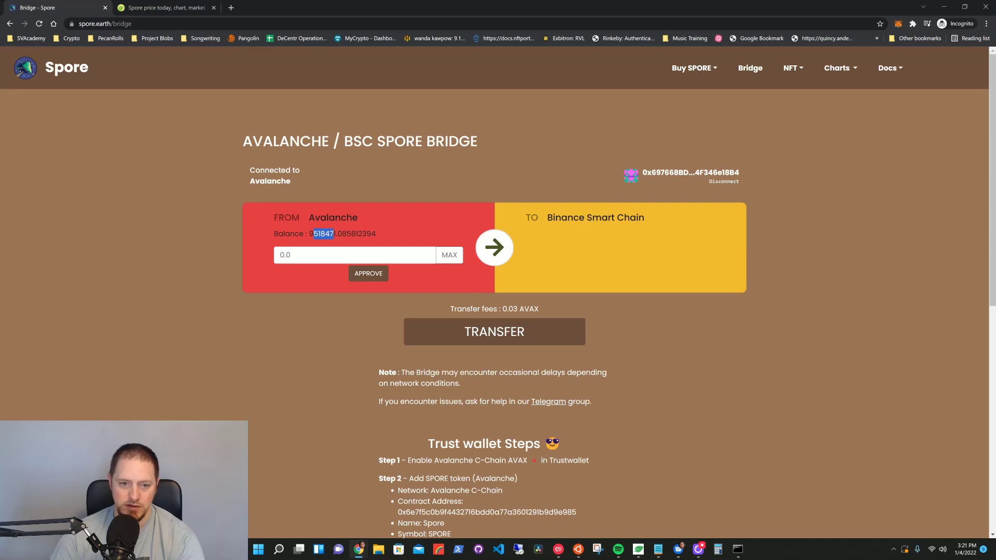
{"action": "left_click", "coordinate": [269, 342]}
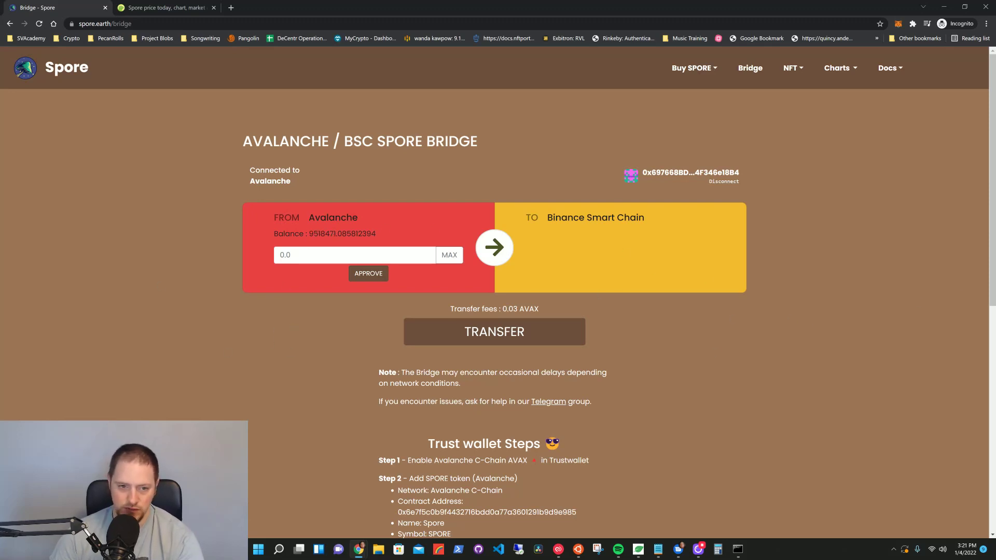
{"action": "left_click_drag", "start_coordinate": [309, 234], "coordinate": [378, 235]}
{"action": "left_click", "coordinate": [378, 234]}
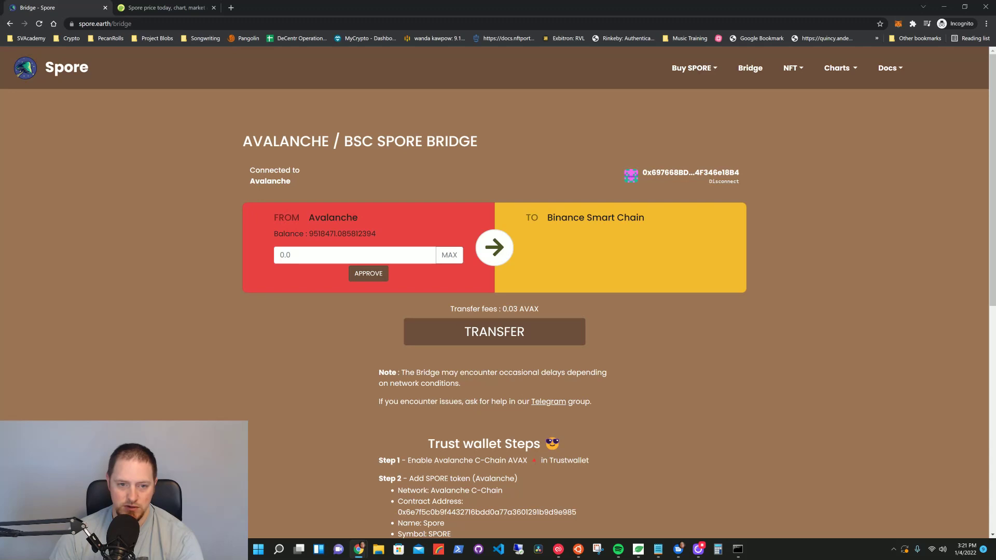
{"action": "left_click_drag", "start_coordinate": [309, 234], "coordinate": [325, 234]}
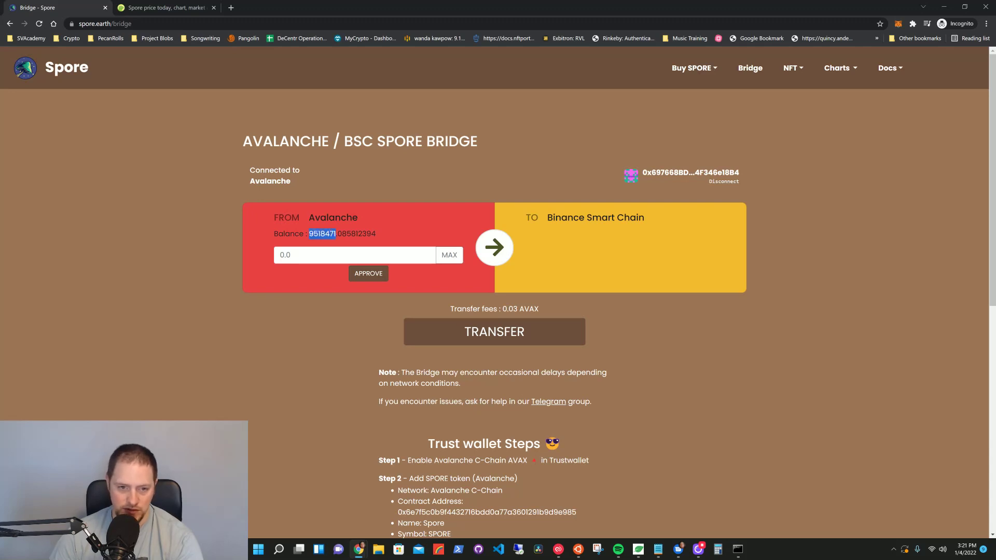
{"action": "left_click", "coordinate": [280, 254]}
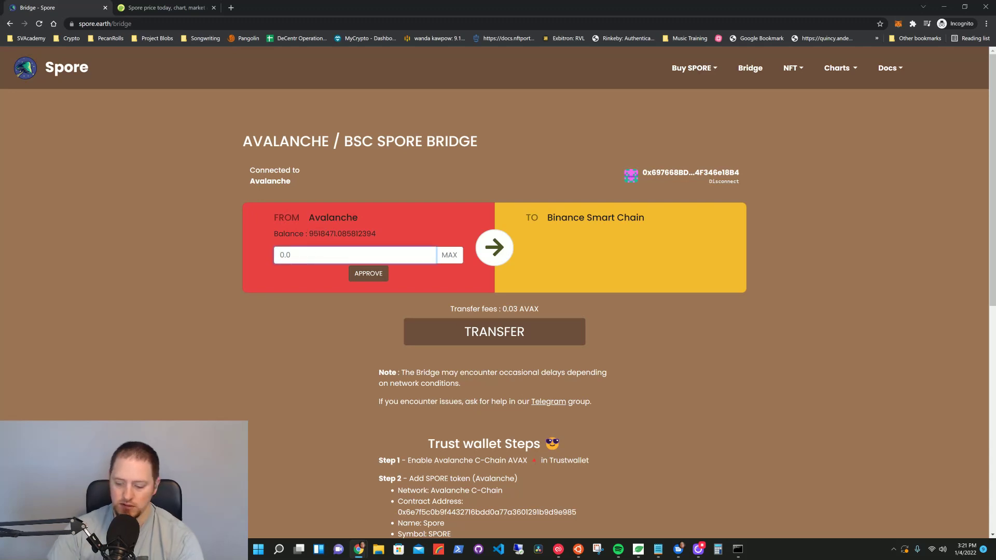
{"action": "type", "text": "100000"}
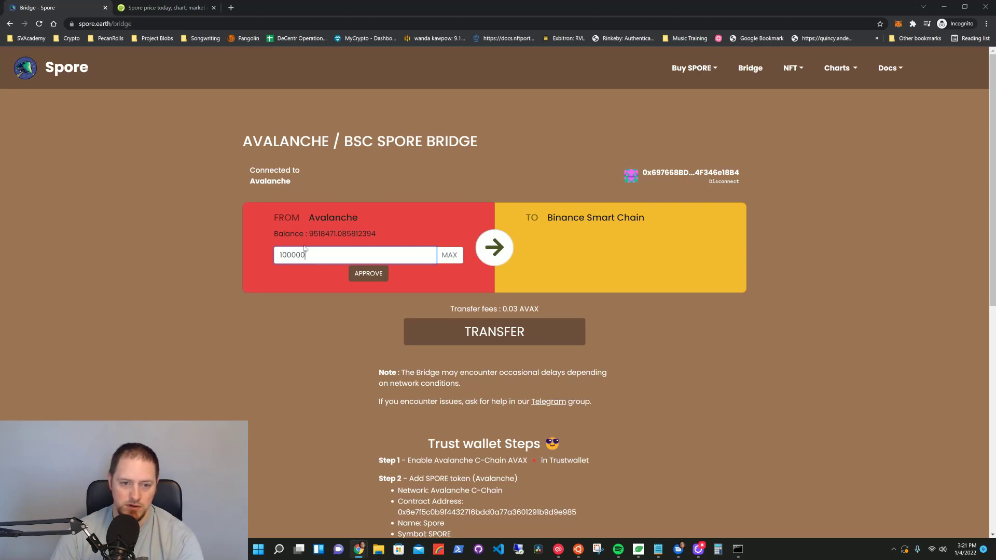
{"action": "type", "text": "0"}
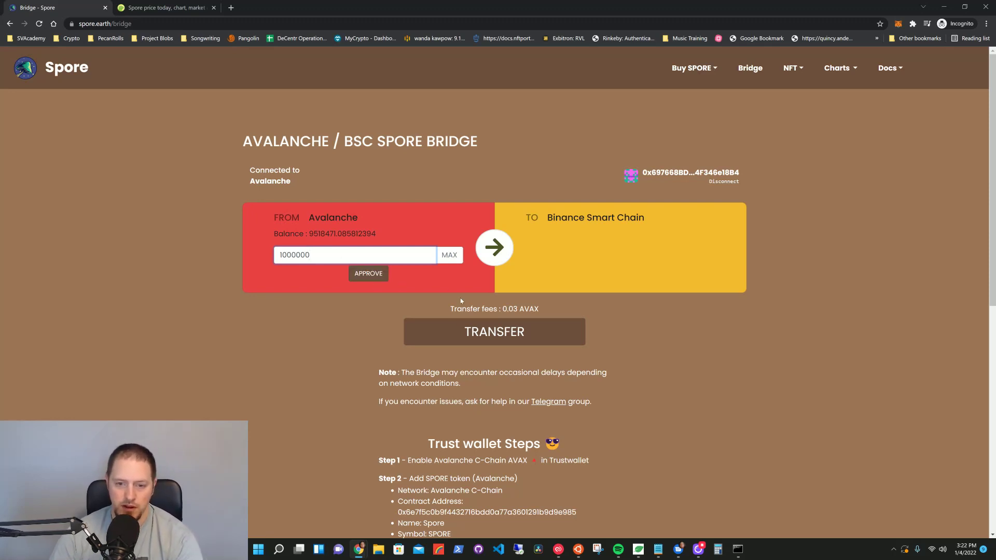
Step: Review the 0.03 transfer fee and grant the bridge permission to spend SPORE in MetaMask
{"action": "left_click_drag", "start_coordinate": [449, 309], "coordinate": [541, 311]}
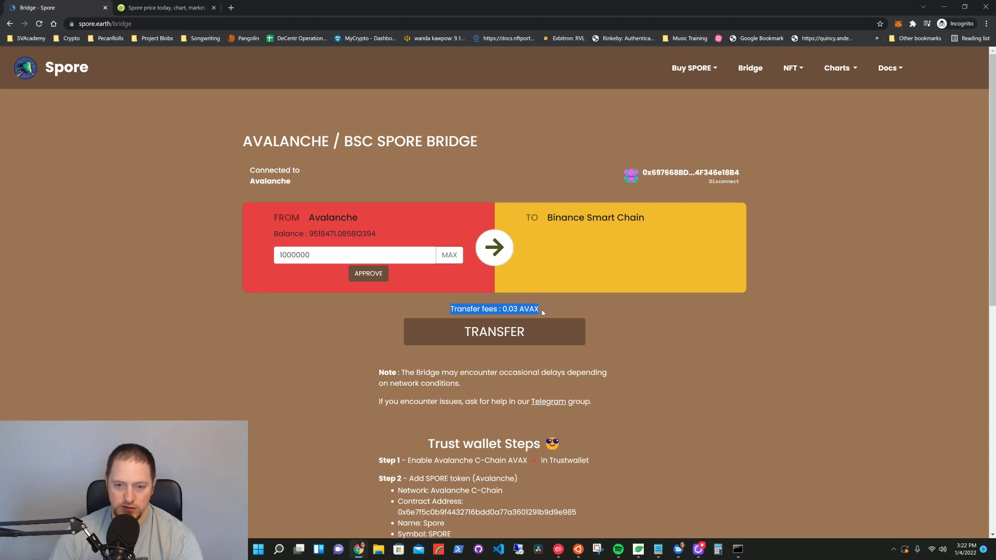
{"action": "left_click", "coordinate": [542, 310]}
{"action": "double_click", "coordinate": [510, 309]}
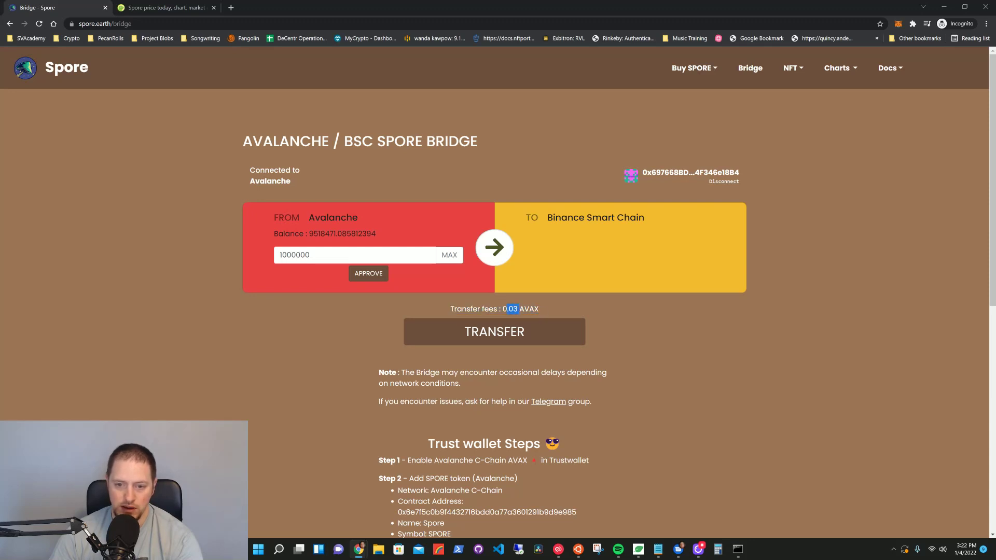
{"action": "left_click", "coordinate": [512, 309]}
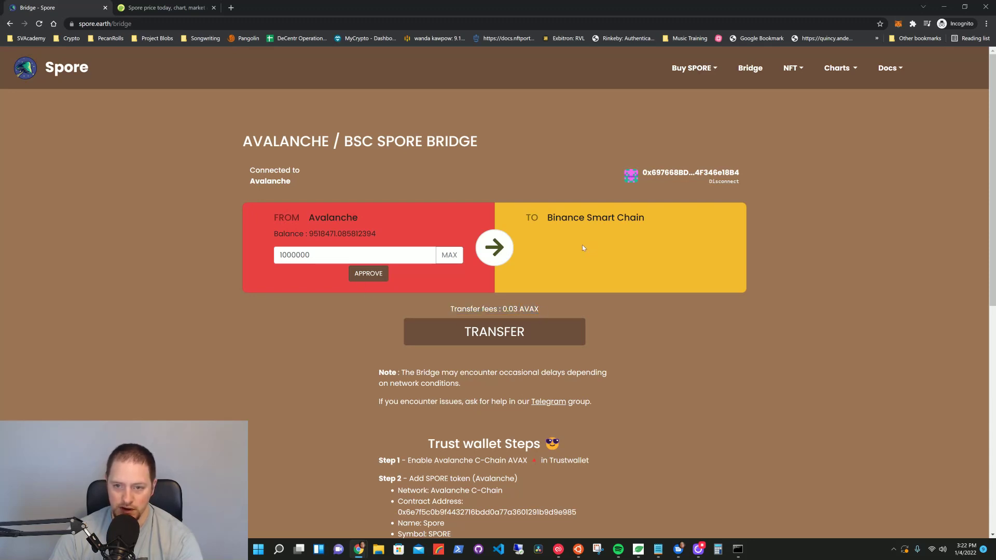
{"action": "left_click", "coordinate": [368, 273]}
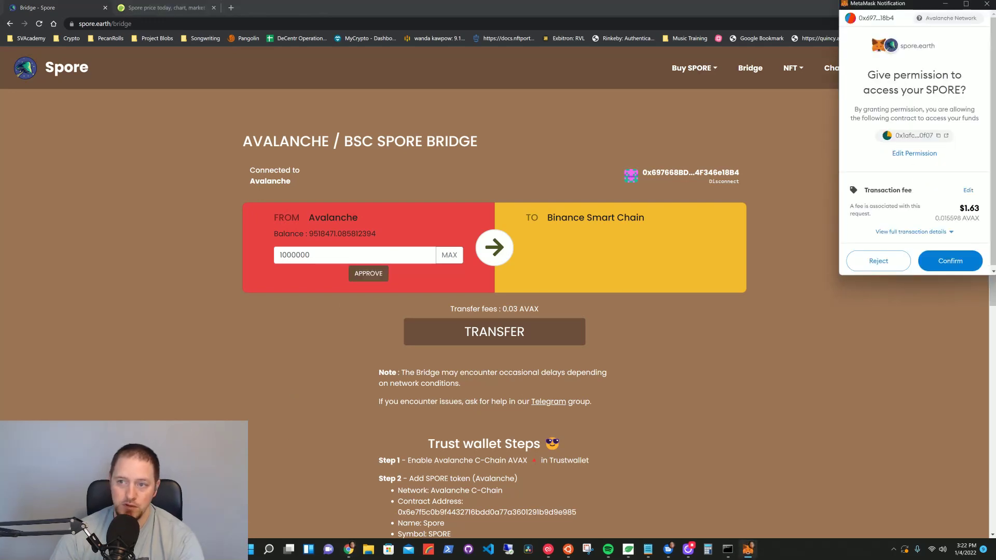
{"action": "left_click_drag", "start_coordinate": [863, 75], "coordinate": [965, 93]}
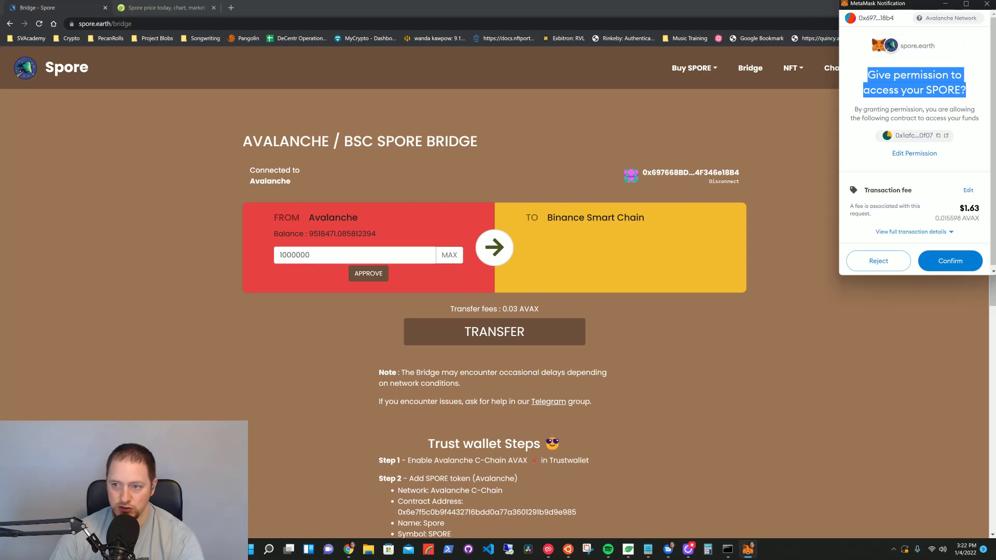
{"action": "left_click", "coordinate": [969, 91]}
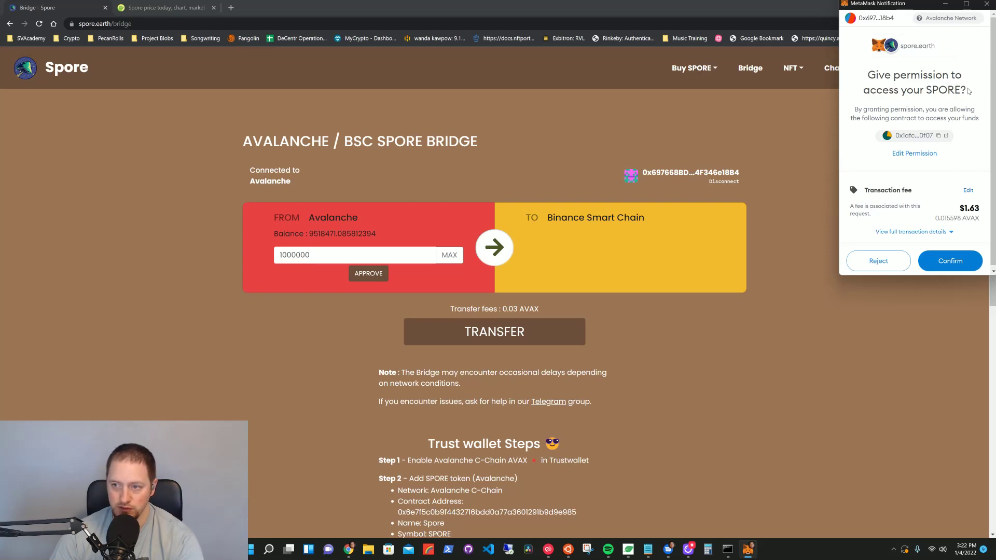
{"action": "left_click", "coordinate": [950, 261]}
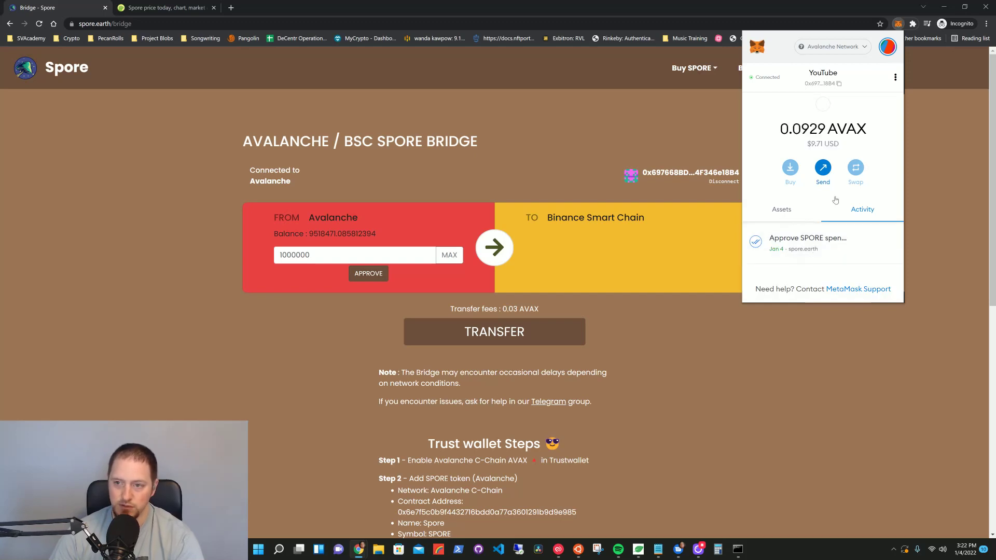
Step: Check the wallet's 0.0929 AVAX and 9518471.97 SPORE balances, then close MetaMask
{"action": "double_click", "coordinate": [809, 129]}
{"action": "left_click", "coordinate": [781, 209]}
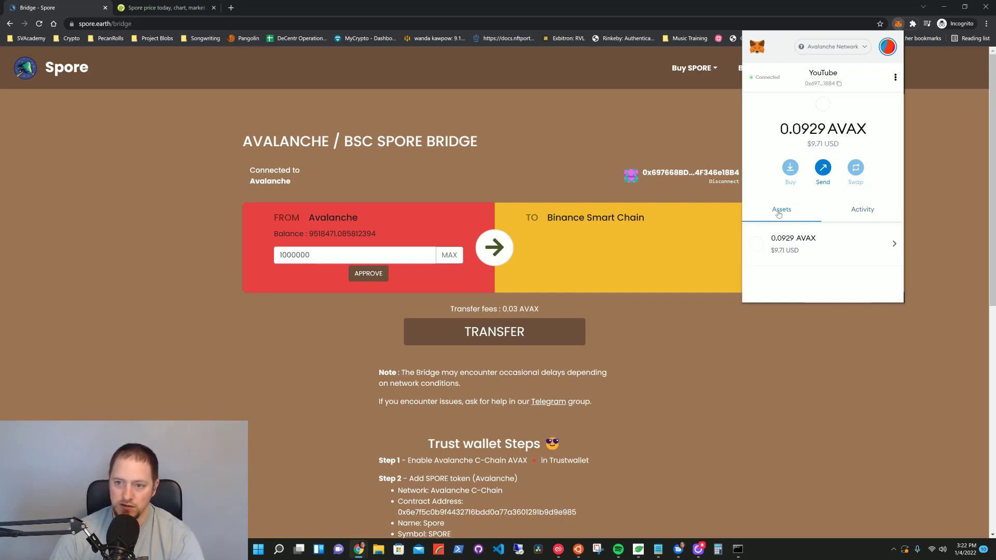
{"action": "scroll", "coordinate": [760, 186], "scroll_direction": "down", "scroll_amount": 2}
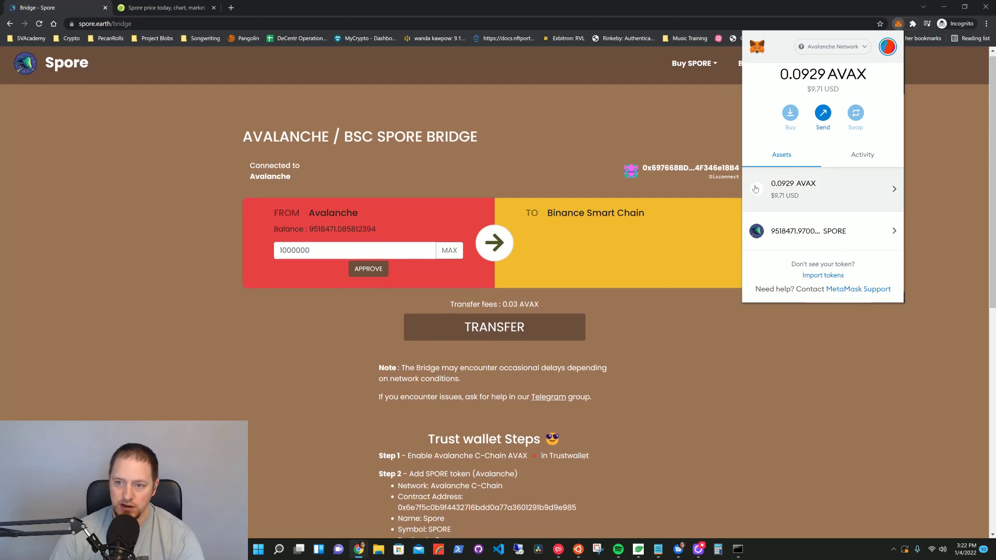
{"action": "triple_click", "coordinate": [779, 237]}
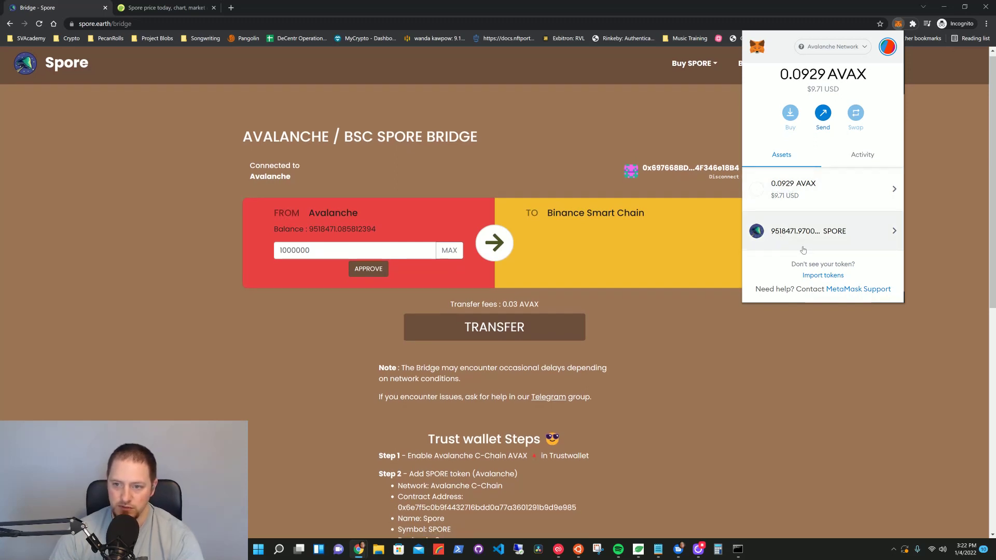
{"action": "left_click", "coordinate": [839, 394]}
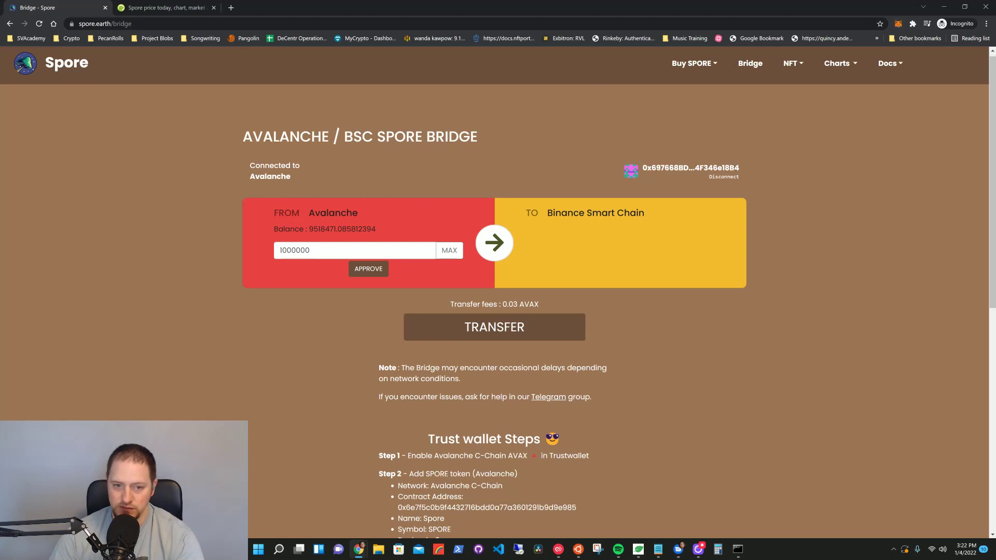
Step: Submit the 1000000 SPORE transfer to BSC, confirming the 0.03 AVAX fee and gas in MetaMask
{"action": "left_click", "coordinate": [494, 326]}
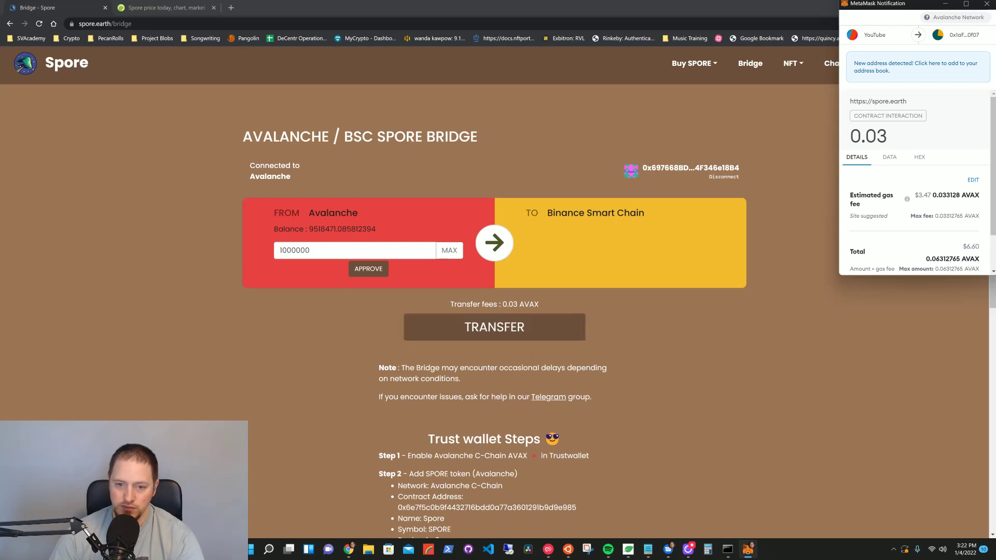
{"action": "triple_click", "coordinate": [494, 304]}
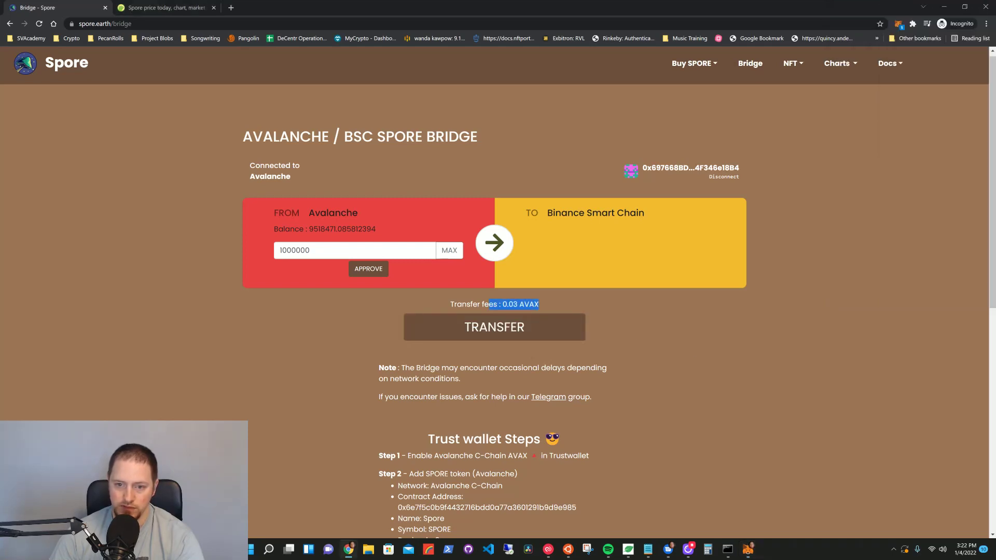
{"action": "left_click", "coordinate": [494, 304]}
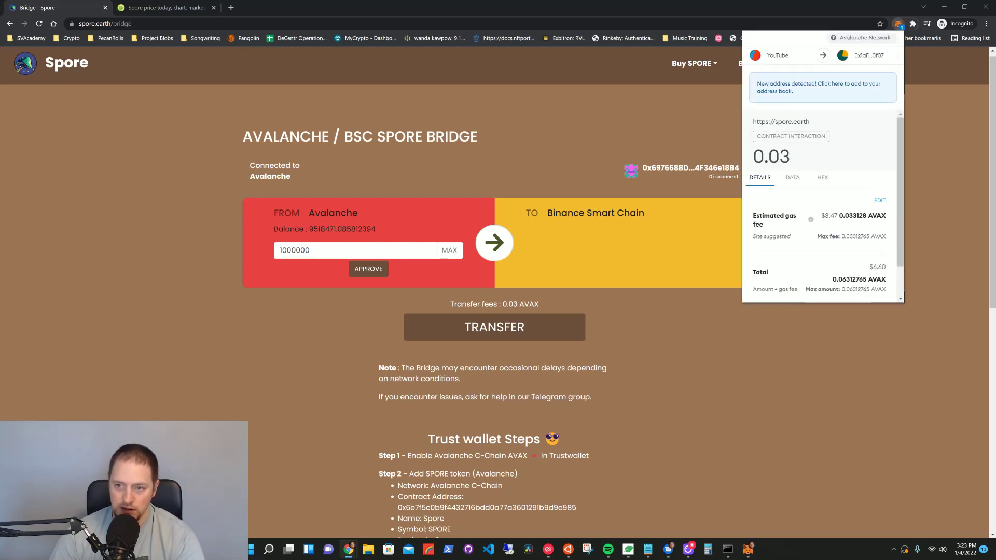
{"action": "left_click_drag", "start_coordinate": [821, 216], "coordinate": [836, 217]}
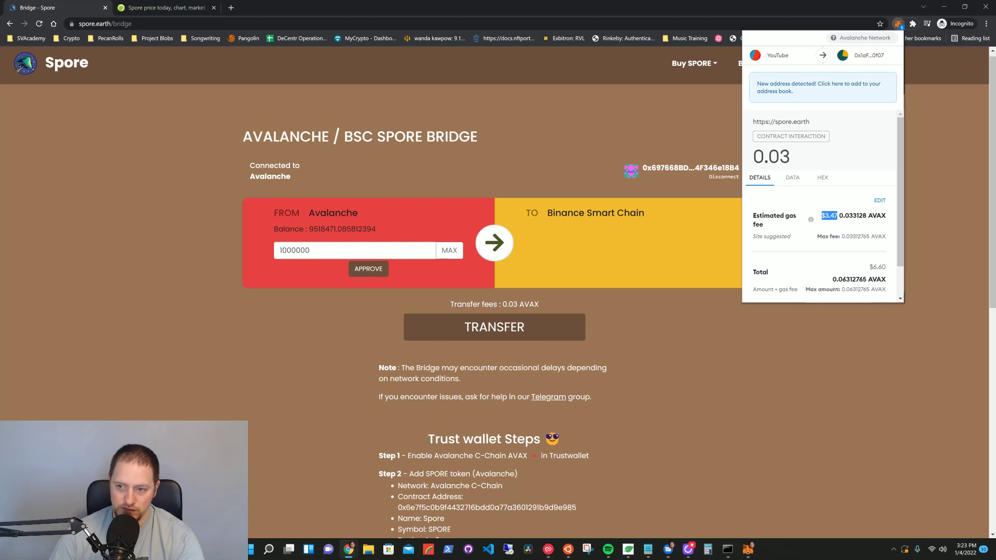
{"action": "left_click", "coordinate": [837, 216]}
{"action": "scroll", "coordinate": [861, 226], "scroll_direction": "down", "scroll_amount": 1}
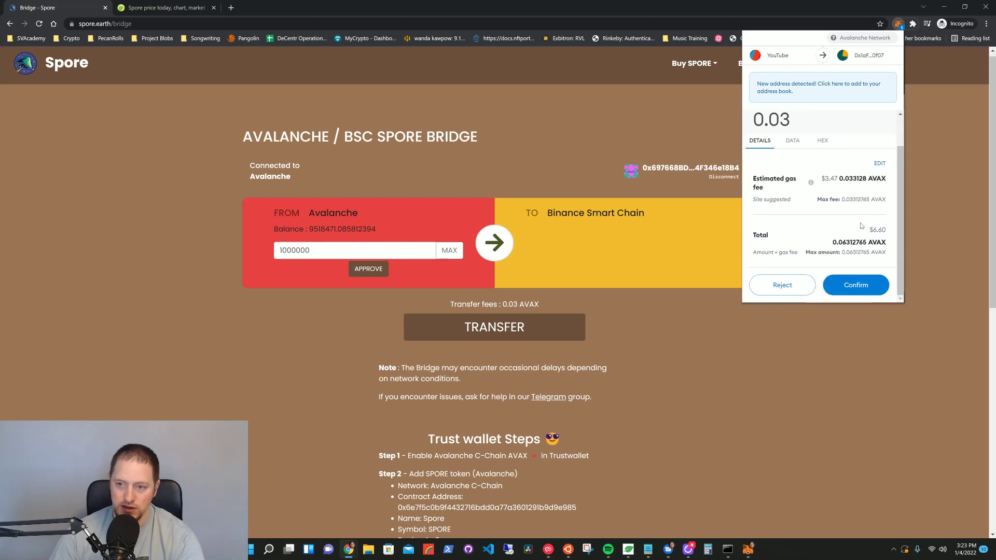
{"action": "left_click", "coordinate": [856, 285]}
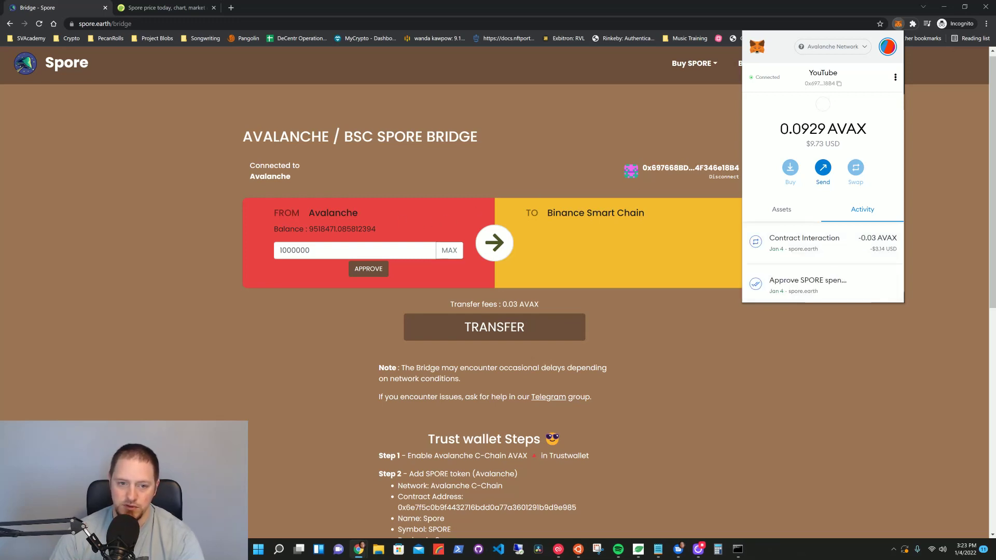
Step: Reopen MetaMask to check the reduced 0.0408 AVAX balance and the token list
{"action": "key", "text": "Escape"}
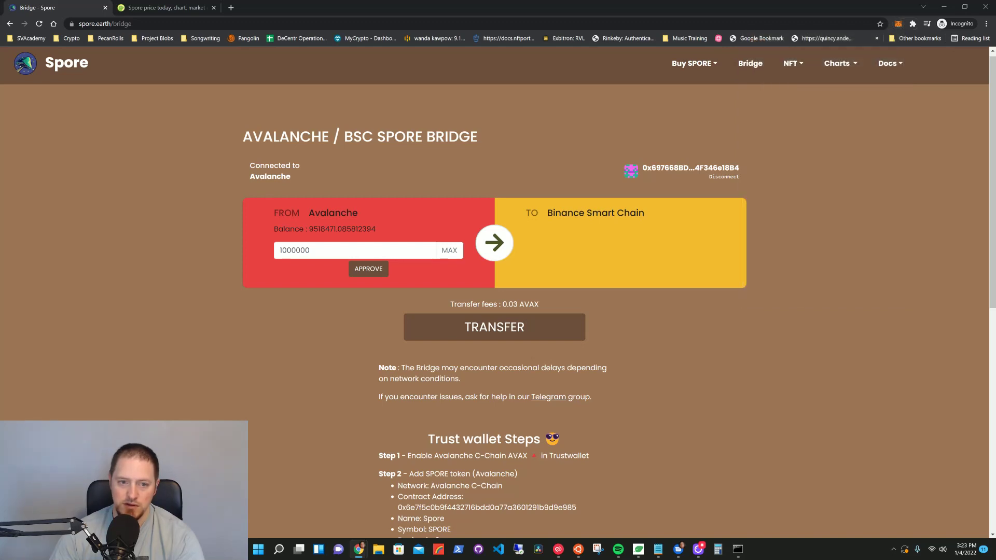
{"action": "left_click_drag", "start_coordinate": [308, 229], "coordinate": [330, 230]}
{"action": "left_click", "coordinate": [703, 115]}
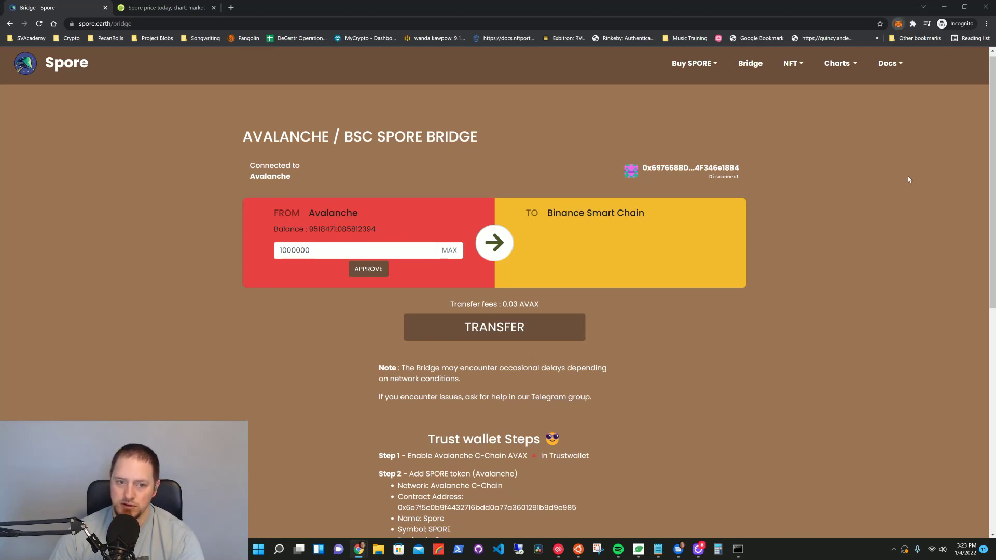
{"action": "key", "text": "alt+shift+m"}
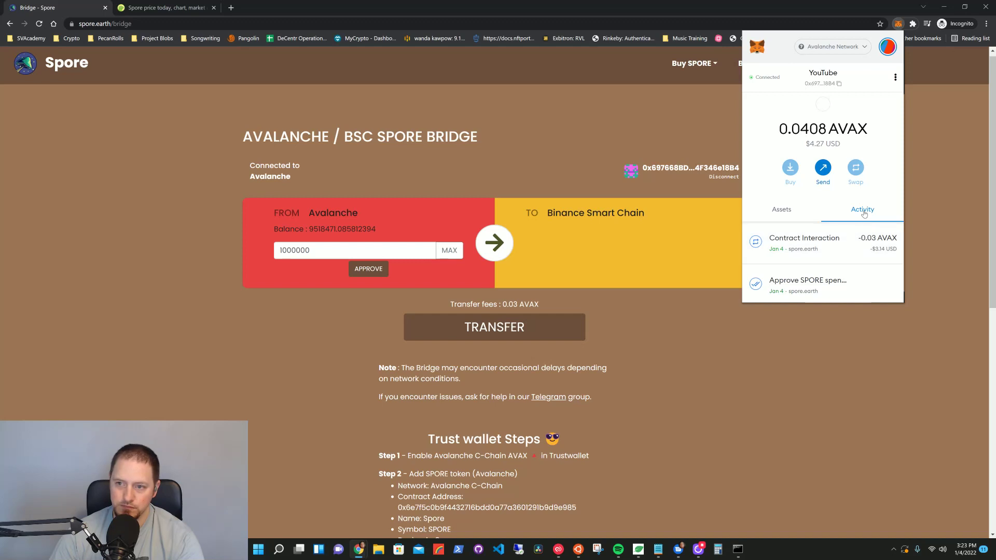
{"action": "triple_click", "coordinate": [822, 128]}
{"action": "left_click", "coordinate": [767, 197]}
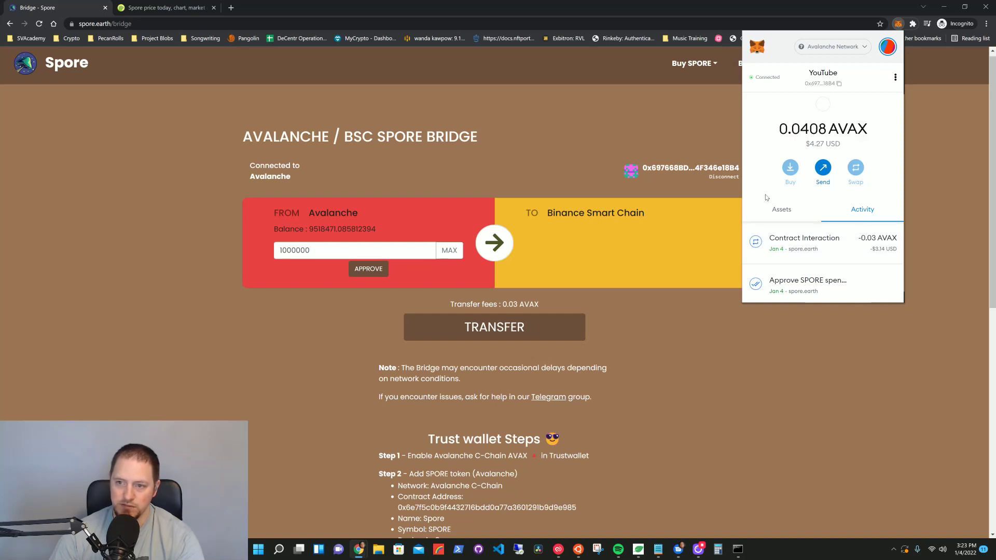
{"action": "left_click", "coordinate": [780, 209]}
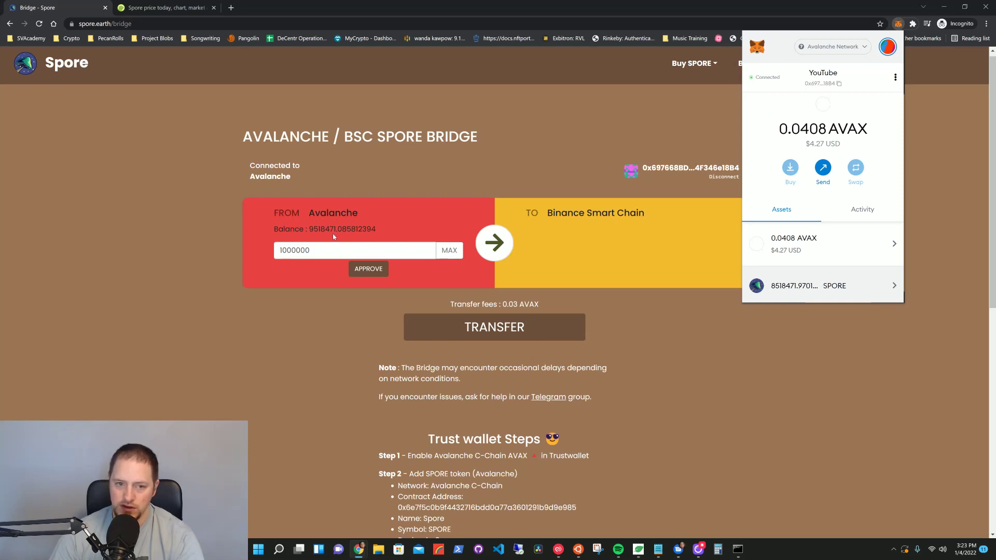
Step: Compare the bridge's SPORE balance with the wallet's 8,518,471 SPORE, then close MetaMask
{"action": "left_click_drag", "start_coordinate": [309, 229], "coordinate": [330, 229]}
{"action": "left_click", "coordinate": [880, 98]}
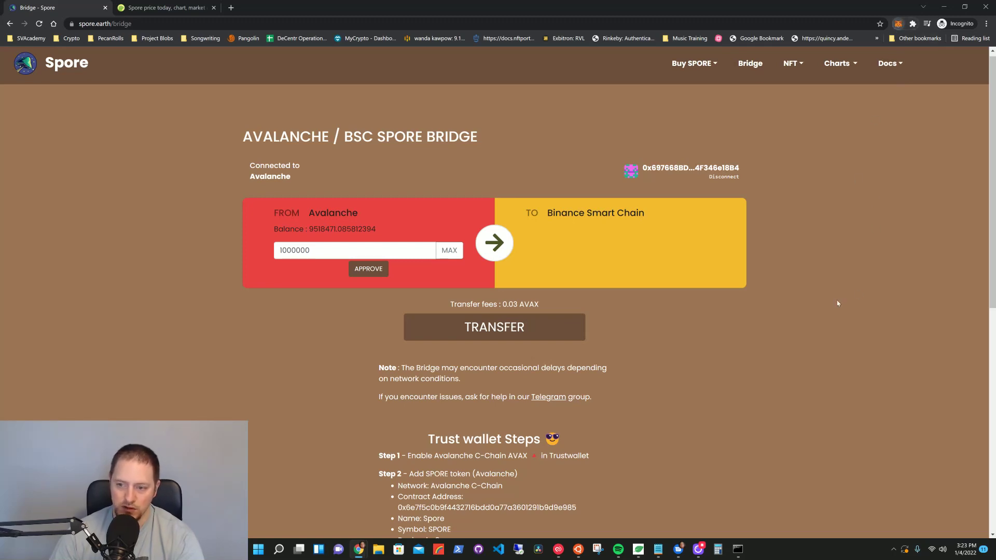
{"action": "left_click", "coordinate": [898, 23]}
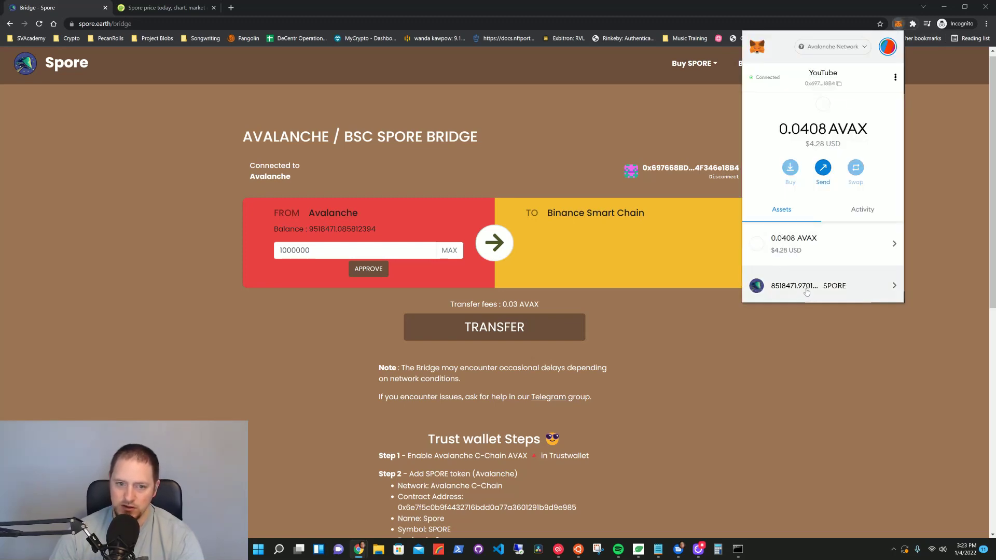
{"action": "left_click", "coordinate": [639, 340]}
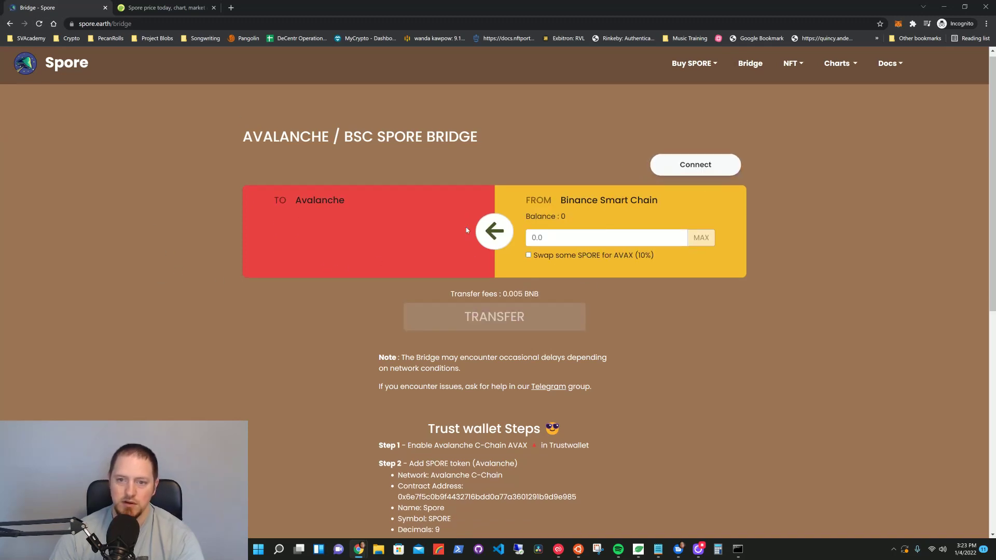
Step: Dismiss the connect-wallet alert and connect MetaMask to the bridge
{"action": "left_click", "coordinate": [491, 231]}
{"action": "left_click", "coordinate": [591, 81]}
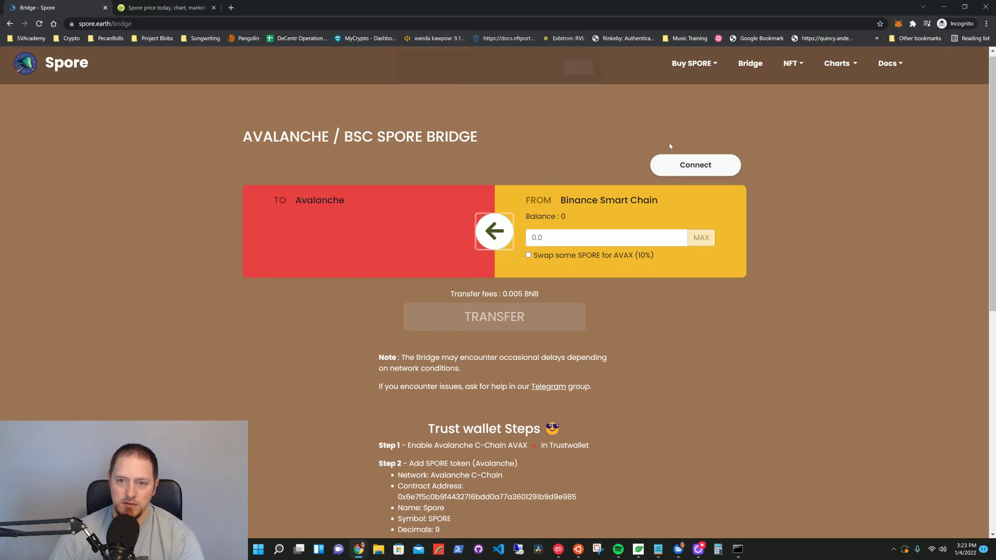
{"action": "left_click", "coordinate": [695, 165]}
{"action": "left_click", "coordinate": [500, 278]}
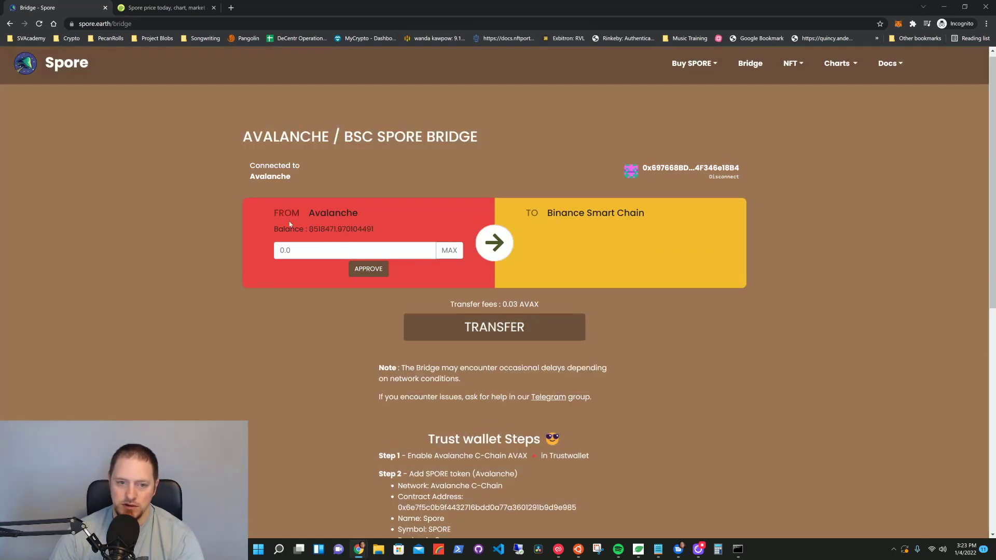
{"action": "left_click_drag", "start_coordinate": [309, 229], "coordinate": [343, 229]}
{"action": "left_click", "coordinate": [343, 230]}
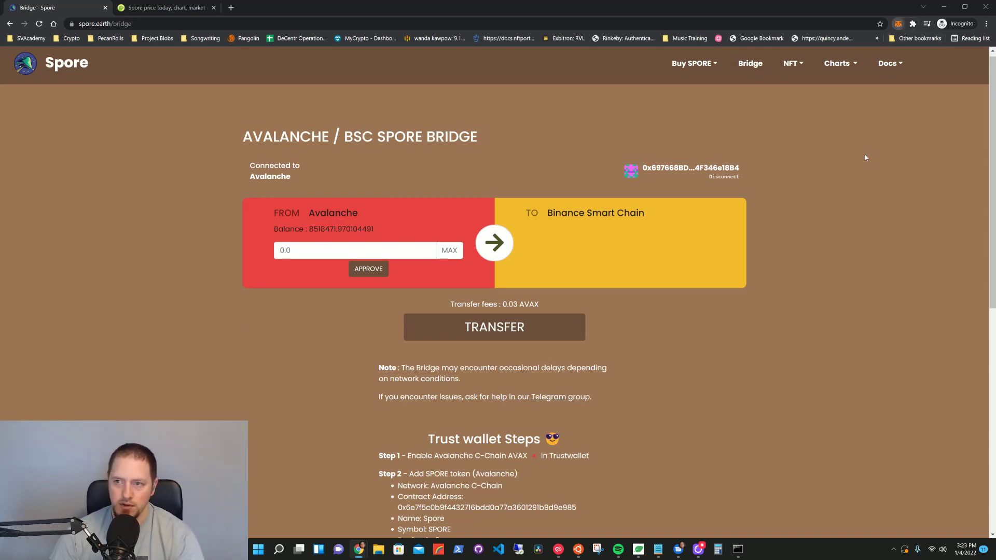
Step: Switch the MetaMask network to Smart Chain and close the wallet
{"action": "left_click", "coordinate": [898, 24]}
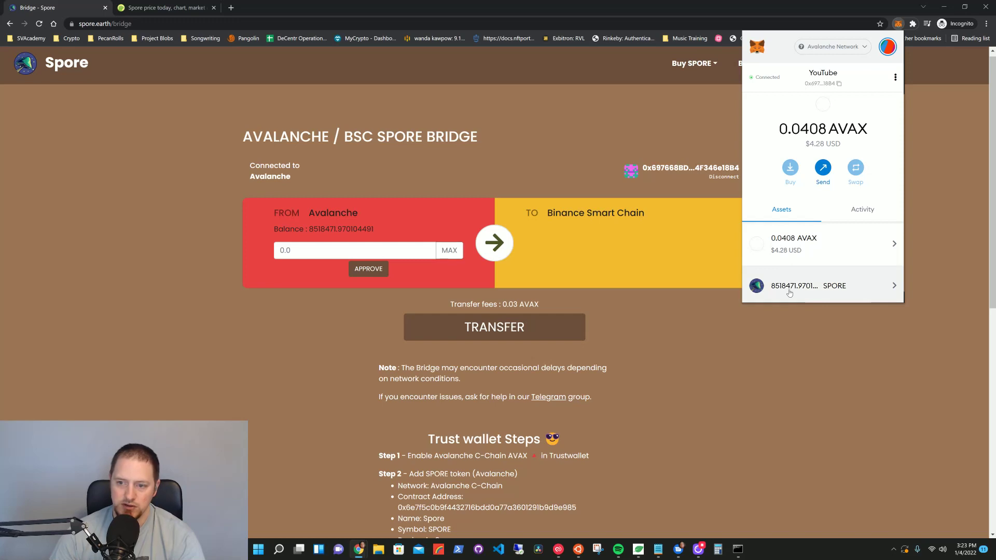
{"action": "left_click", "coordinate": [832, 47]}
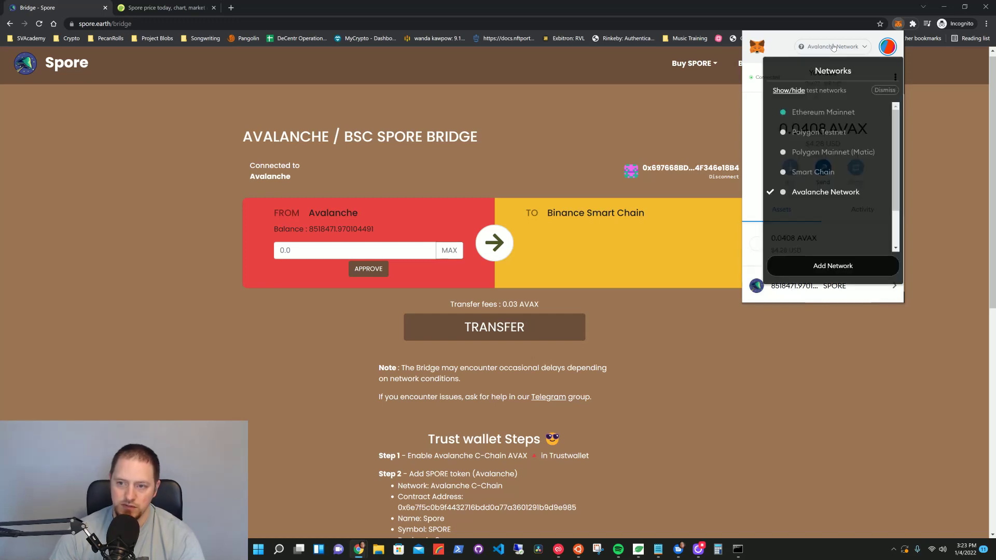
{"action": "left_click", "coordinate": [814, 171]}
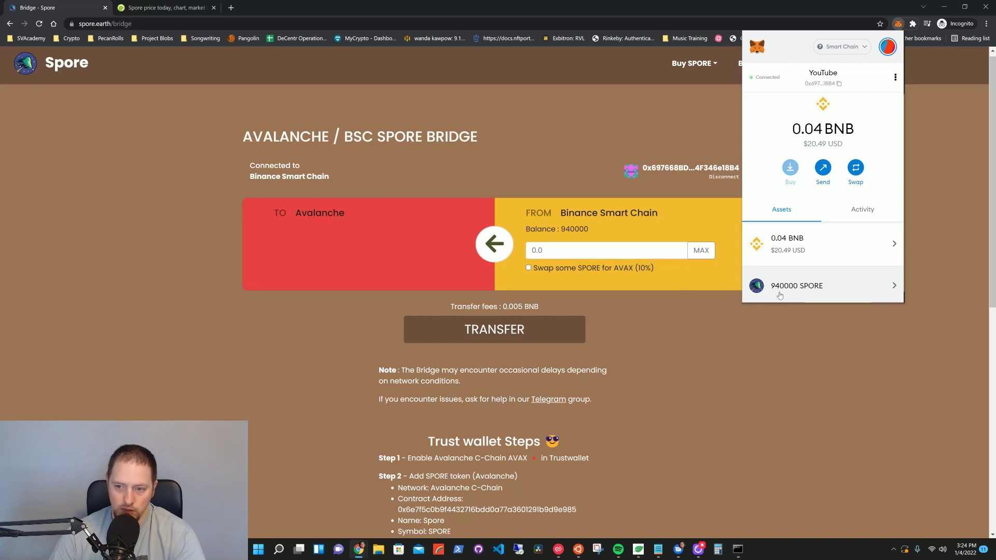
{"action": "left_click", "coordinate": [756, 323]}
Step: Scroll the Spore home page to read the 4.6% Avalanche and 6% BSC burn rates
{"action": "left_click", "coordinate": [66, 63]}
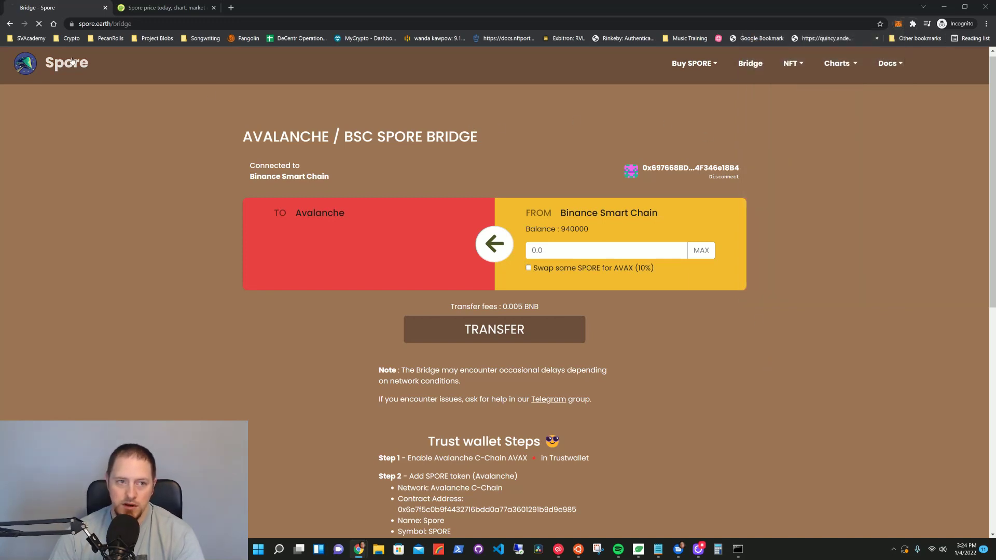
{"action": "scroll", "coordinate": [166, 383], "scroll_direction": "down", "scroll_amount": 3}
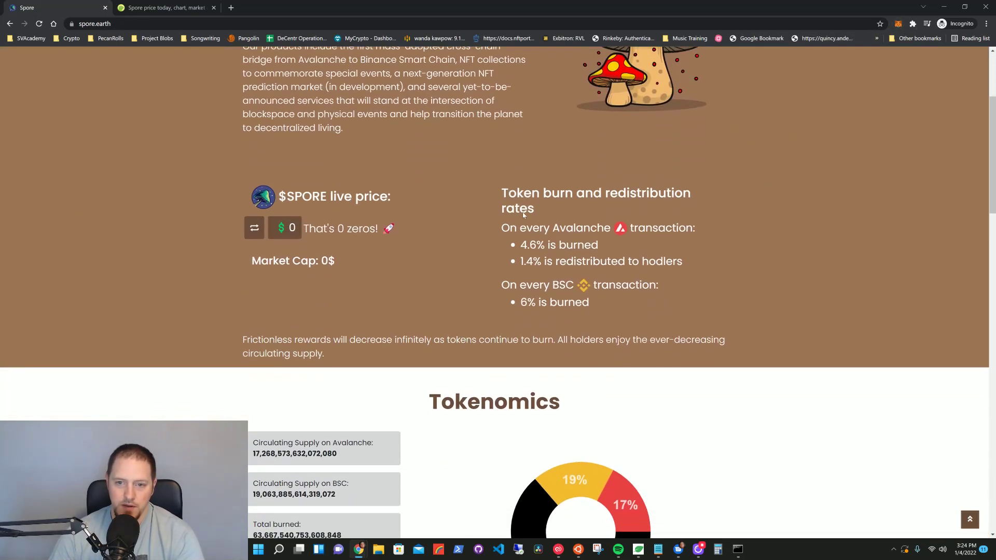
{"action": "mouse_move", "coordinate": [501, 190]}
{"action": "left_mouse_down"}
{"action": "mouse_move", "coordinate": [683, 210]}
{"action": "mouse_move", "coordinate": [628, 226]}
{"action": "mouse_move", "coordinate": [510, 226]}
{"action": "left_mouse_up"}
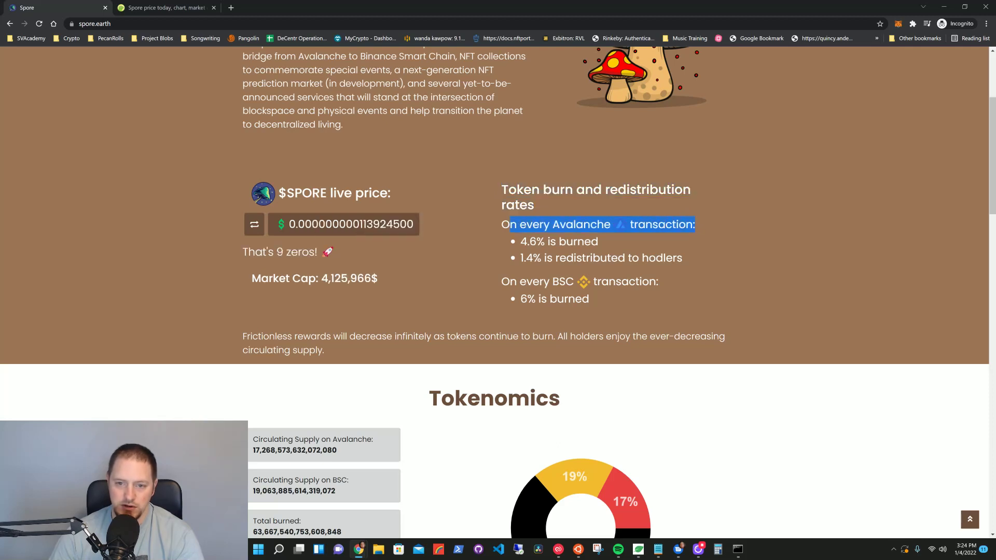
{"action": "left_click", "coordinate": [511, 226]}
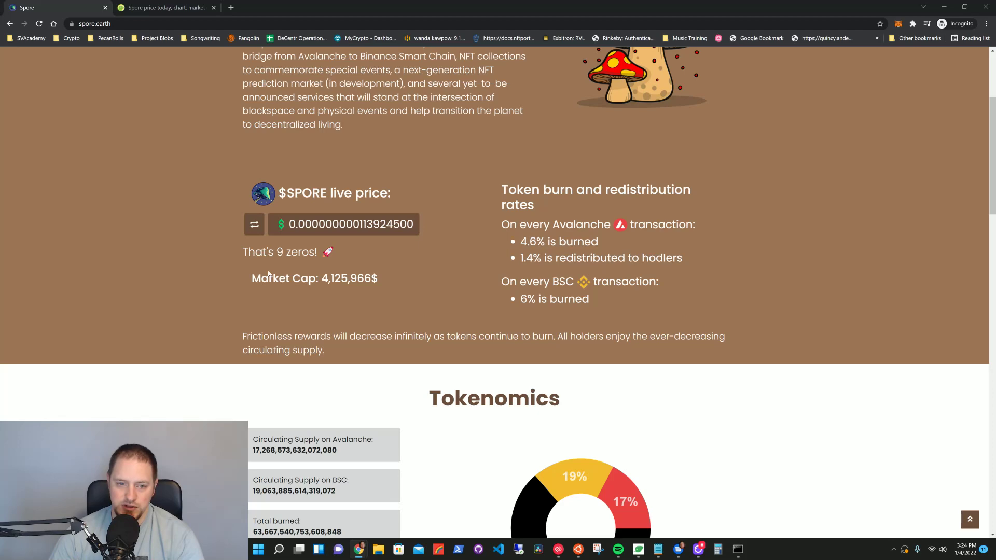
{"action": "scroll", "coordinate": [142, 324], "scroll_direction": "up", "scroll_amount": 4}
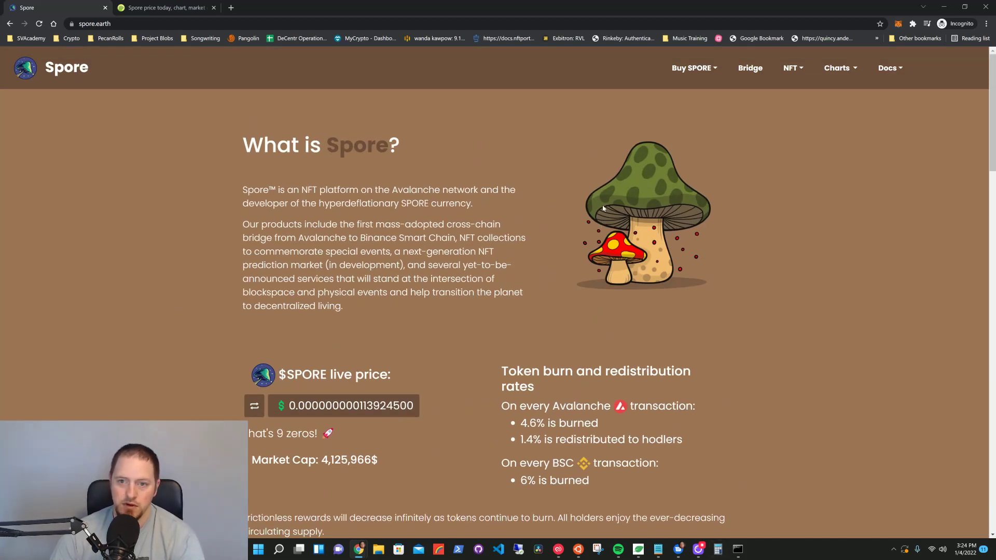
Step: In Calculator, compute 6% of 1,000,000 as 1000000 × 0.06 = 60,000
{"action": "left_click", "coordinate": [719, 550]}
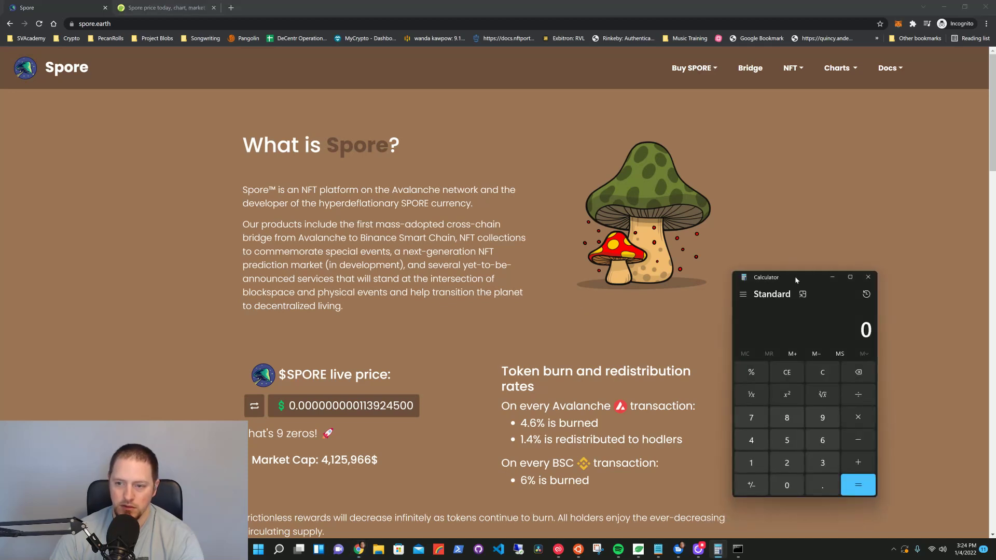
{"action": "left_click_drag", "start_coordinate": [792, 279], "coordinate": [781, 140]}
{"action": "key", "text": "1"}
{"action": "key", "text": "0"}
{"action": "key", "text": "0"}
{"action": "key", "text": "0"}
{"action": "key", "text": "0"}
{"action": "key", "text": "0"}
{"action": "key", "text": "0"}
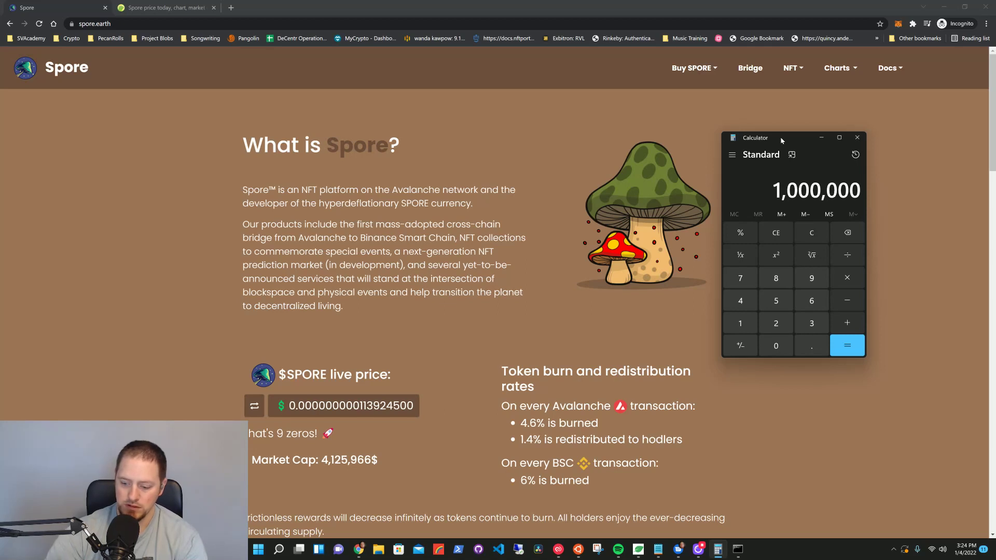
{"action": "key", "text": "asterisk"}
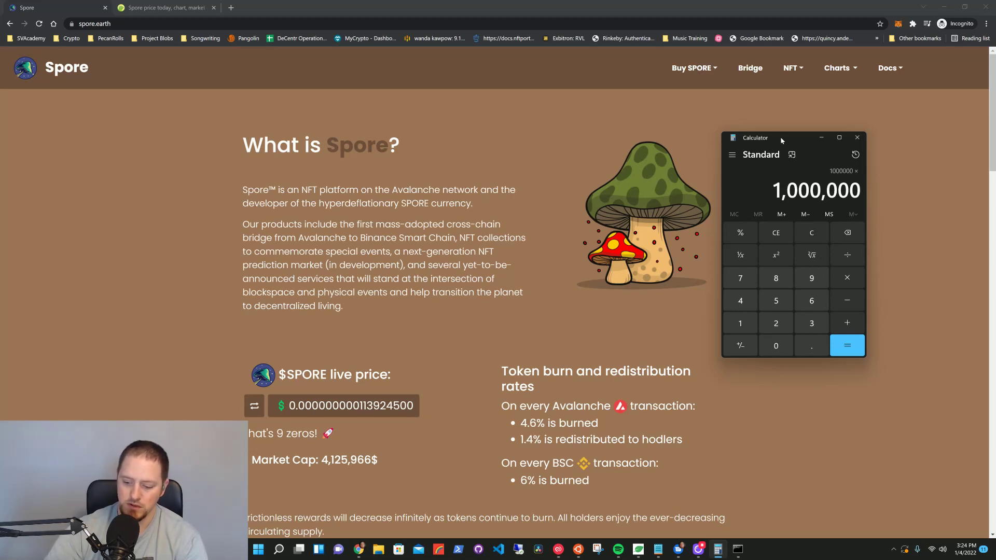
{"action": "type", "text": "0.06"}
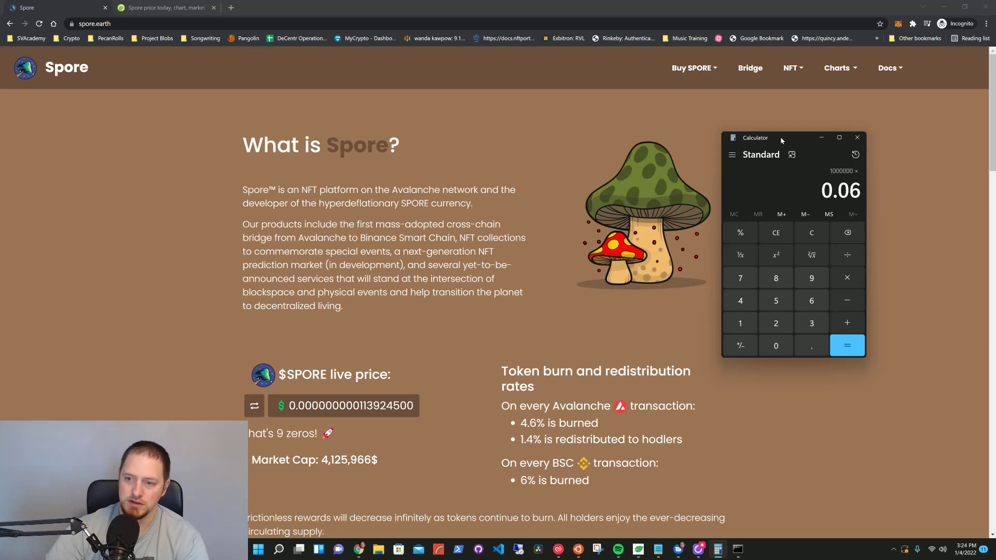
{"action": "key", "text": "Return"}
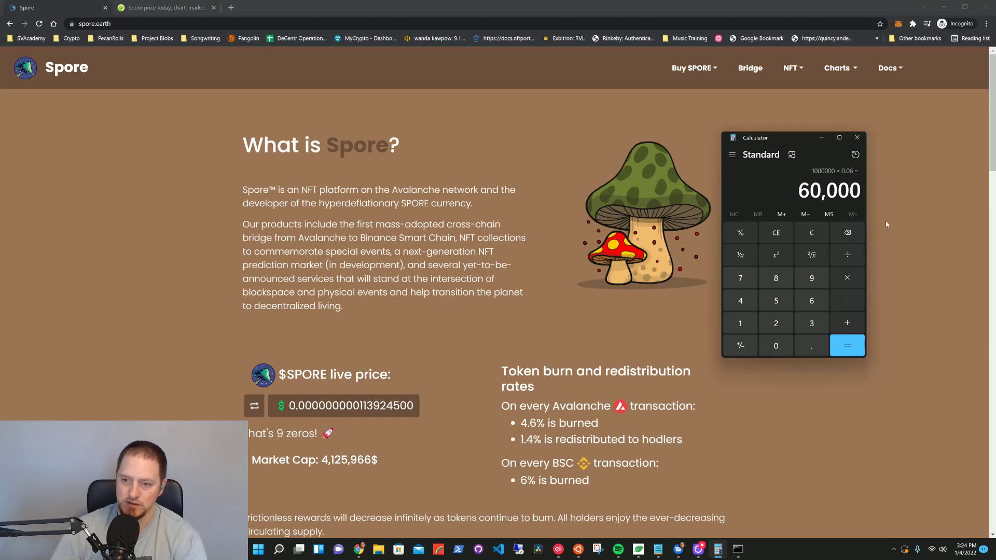
Step: Compute 1,000,000 − 60,000 = 940,000, copy it, and return to the Spore page
{"action": "key", "text": "Escape"}
{"action": "type", "text": "1,000,000"}
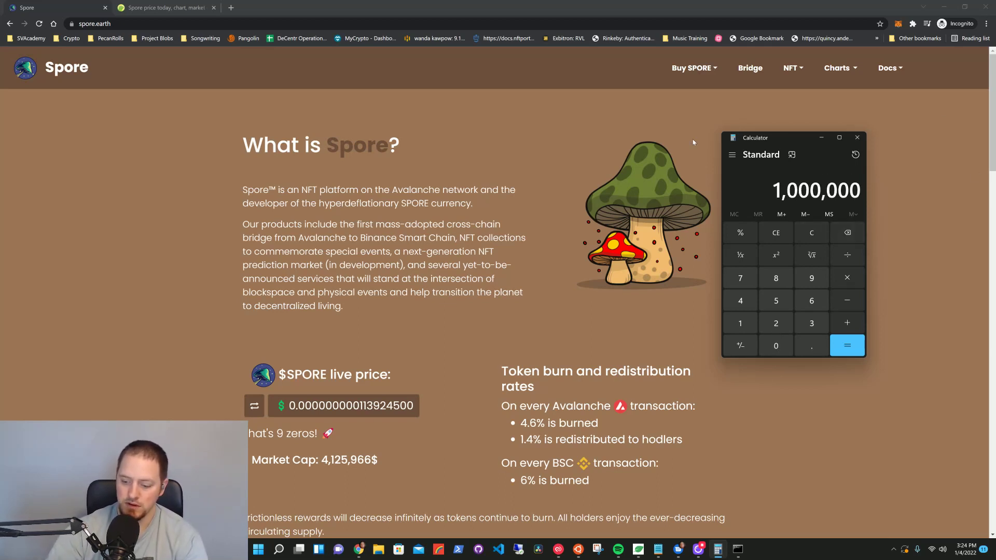
{"action": "key", "text": "minus"}
{"action": "type", "text": "60000"}
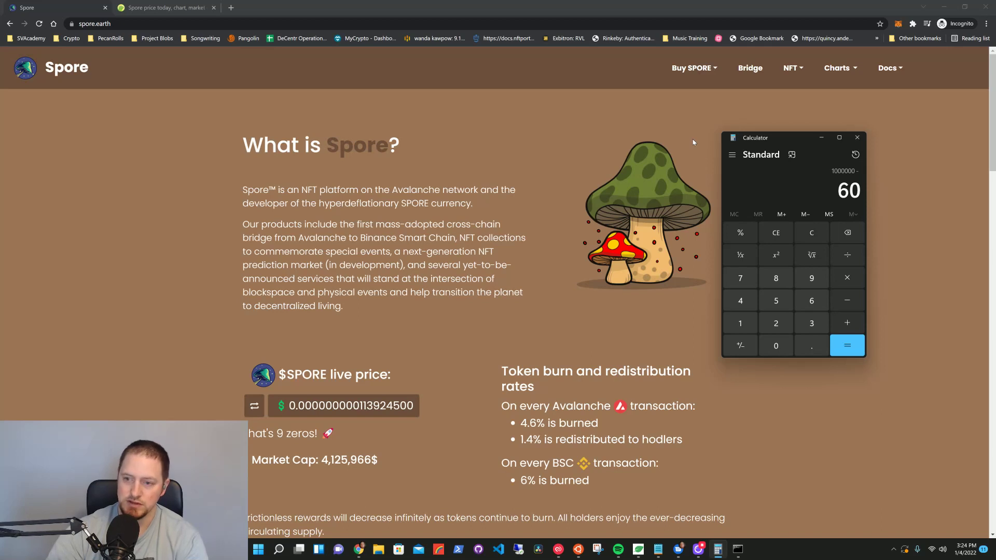
{"action": "key", "text": "Return"}
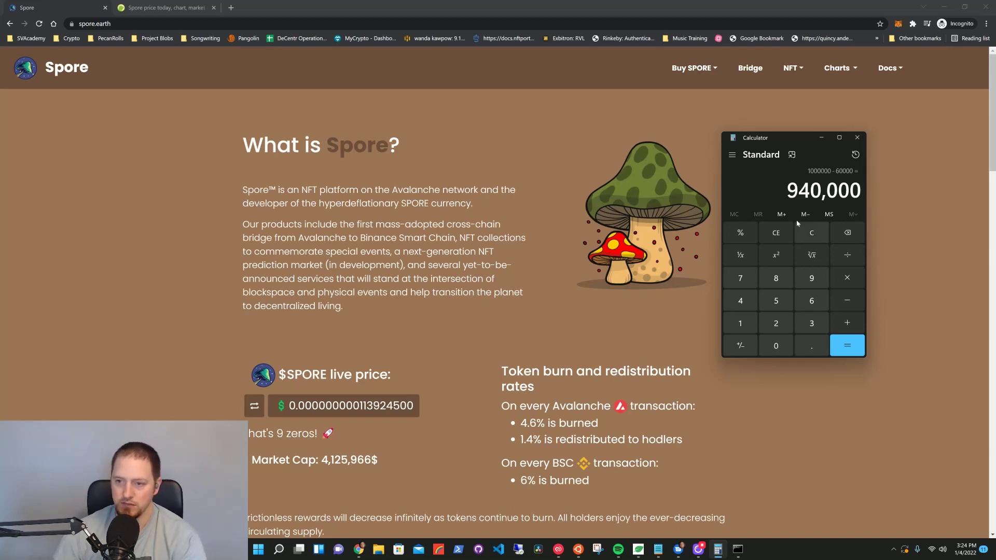
{"action": "key", "text": "ctrl+c"}
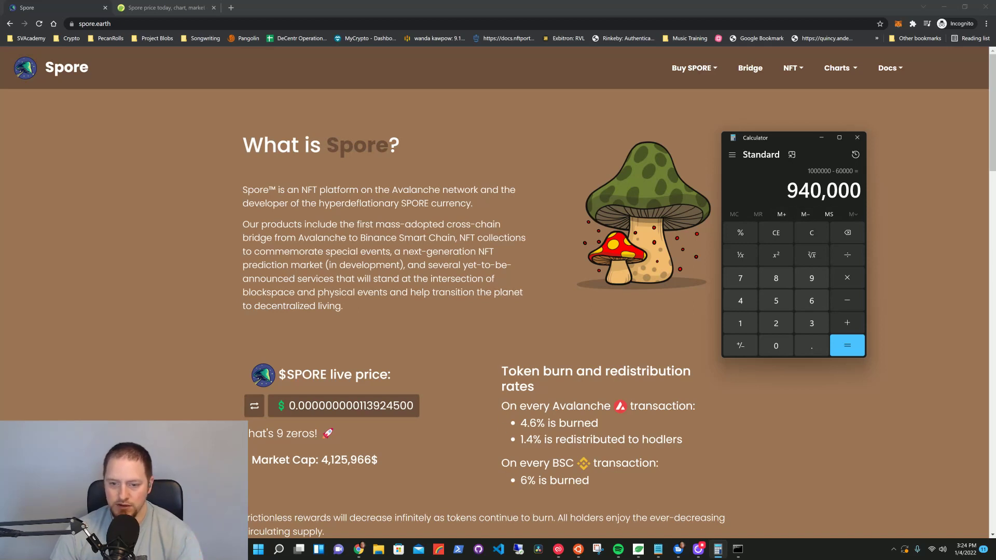
{"action": "left_click", "coordinate": [836, 400]}
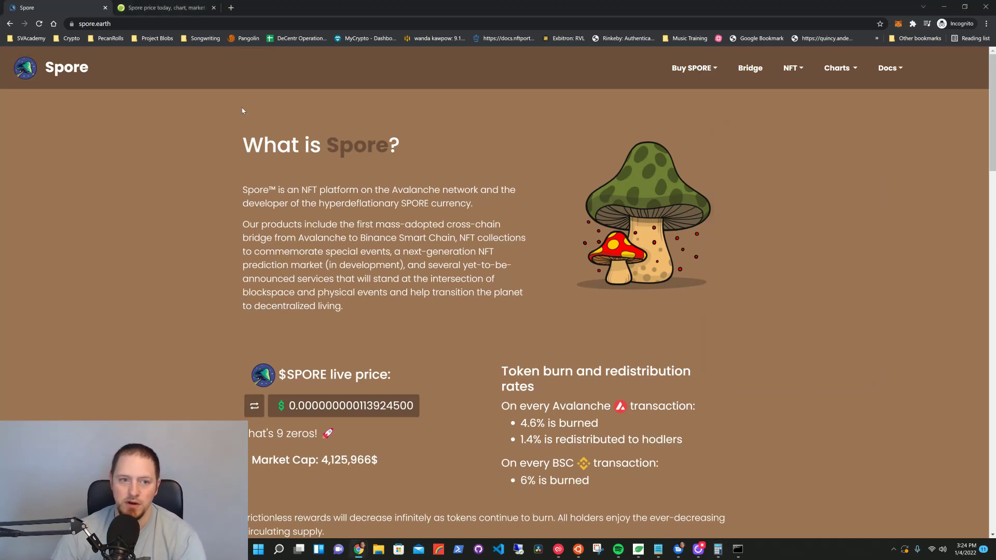
Step: On the Bridge page, keep MetaMask on Smart Chain and connect MetaMask to the bridge
{"action": "left_click", "coordinate": [764, 72]}
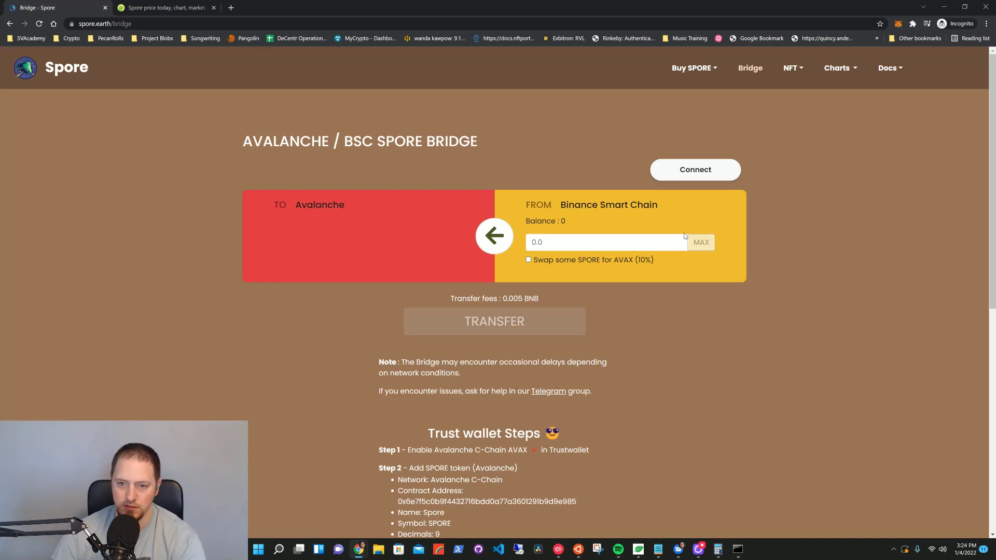
{"action": "left_click", "coordinate": [899, 23]}
{"action": "left_click", "coordinate": [842, 46]}
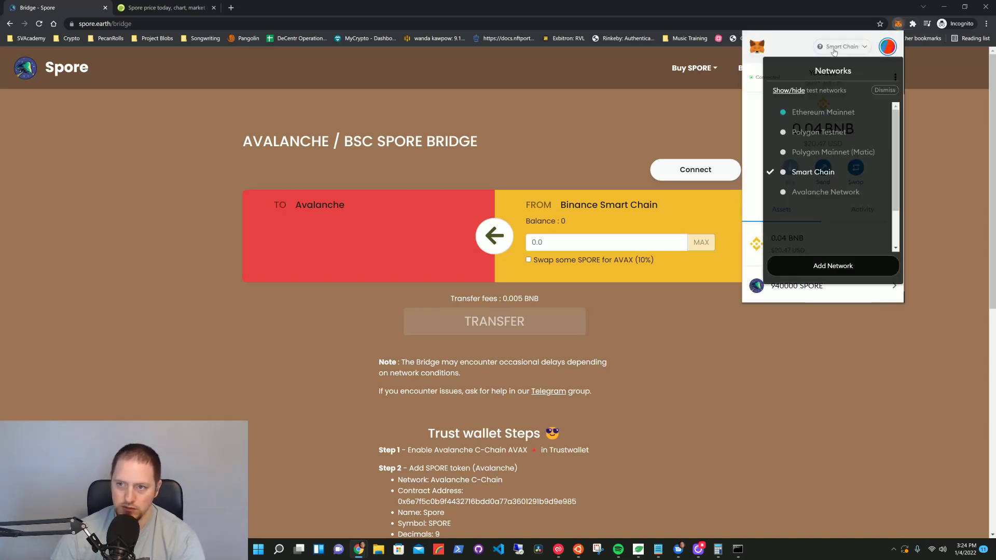
{"action": "left_click", "coordinate": [825, 176]}
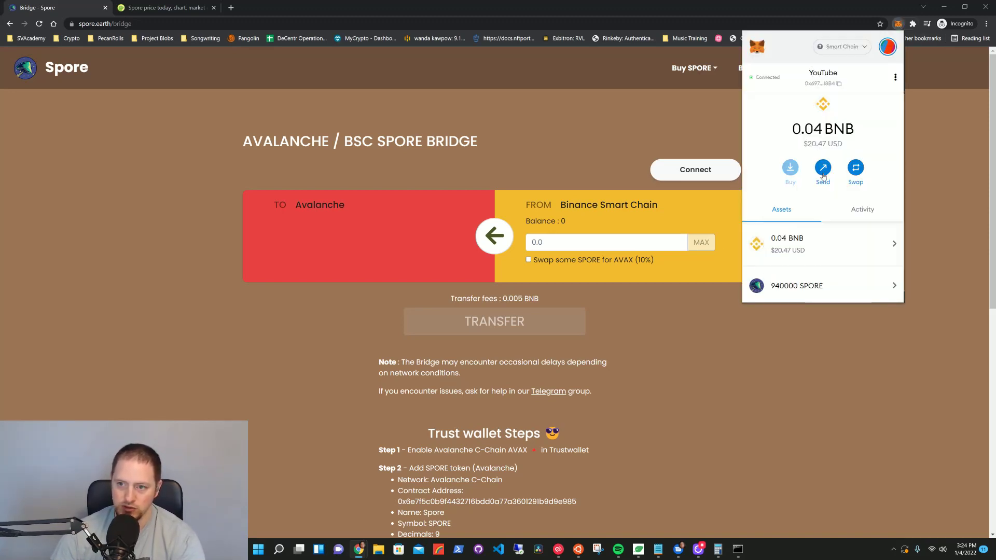
{"action": "left_click", "coordinate": [685, 171]}
{"action": "left_click", "coordinate": [501, 250]}
Step: Review the 940000 SPORE balance and the transfer fee line on the bridge form
{"action": "left_click_drag", "start_coordinate": [560, 234], "coordinate": [594, 239]}
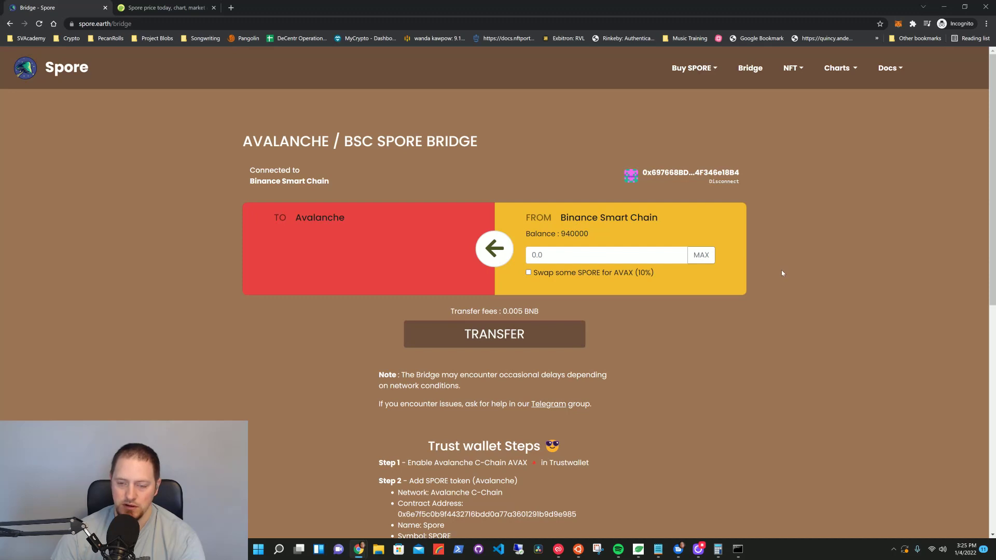
{"action": "left_click_drag", "start_coordinate": [560, 234], "coordinate": [589, 235]}
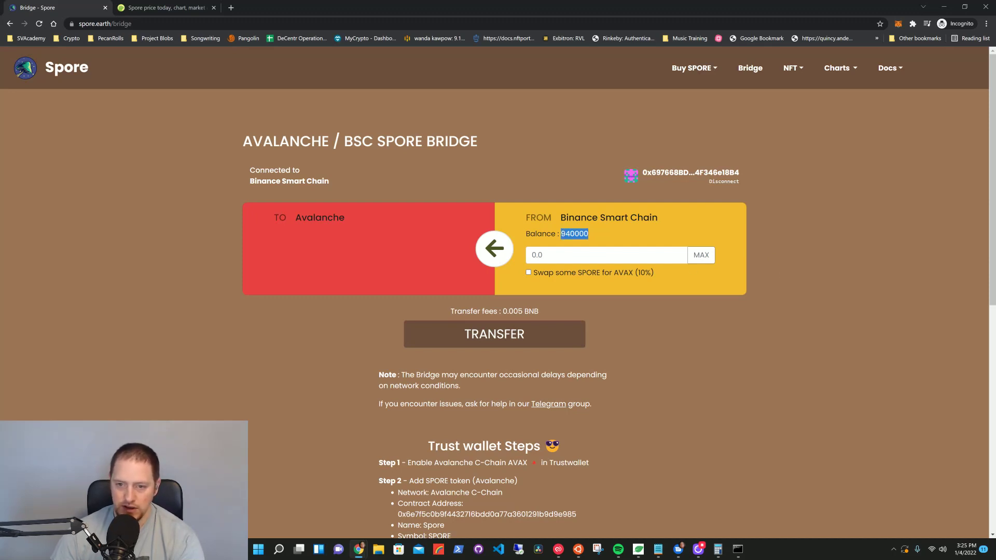
{"action": "left_click", "coordinate": [698, 405]}
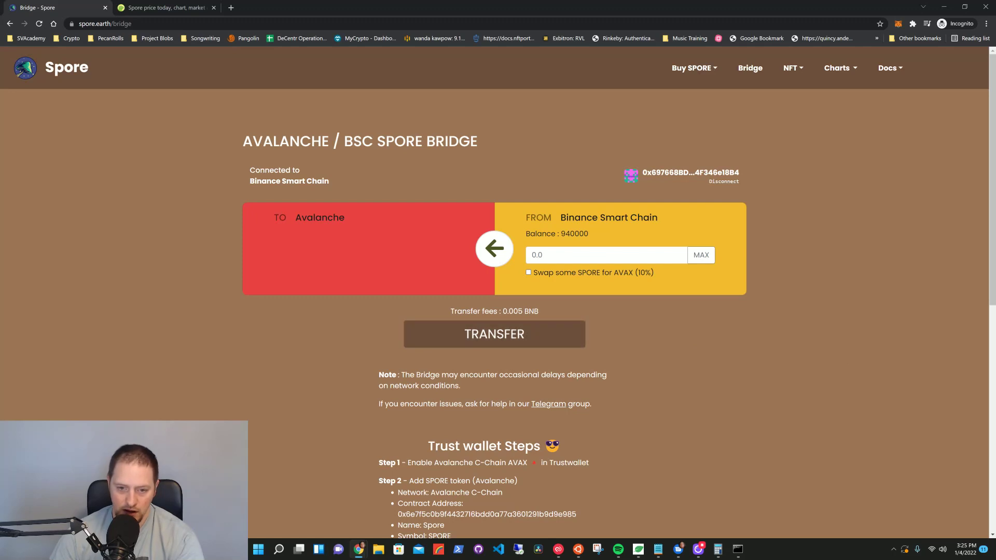
{"action": "left_click_drag", "start_coordinate": [455, 311], "coordinate": [522, 312]}
{"action": "left_click", "coordinate": [540, 310]}
{"action": "left_click", "coordinate": [523, 311]}
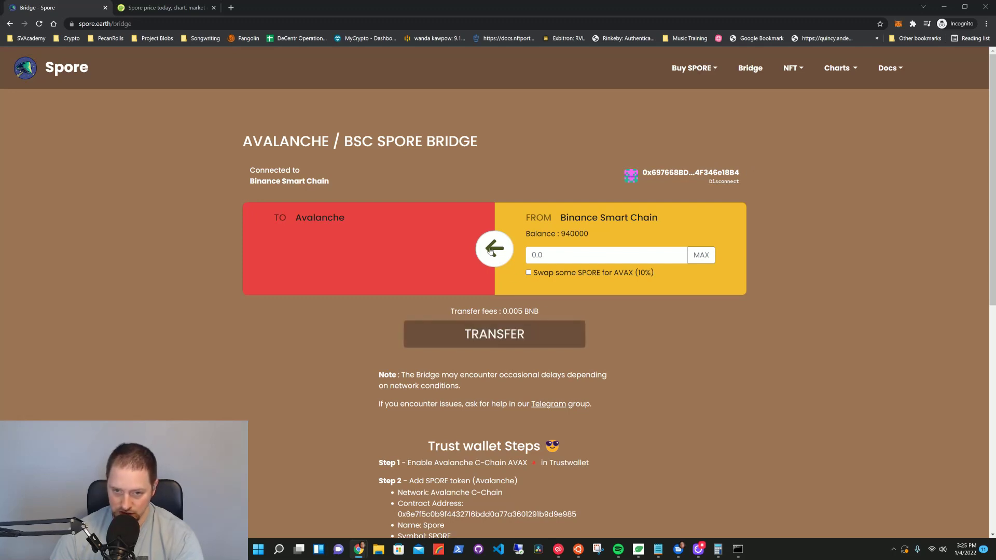
Step: Dismiss the invalid value alert and enter 100000 SPORE as the bridge amount
{"action": "left_click", "coordinate": [493, 335]}
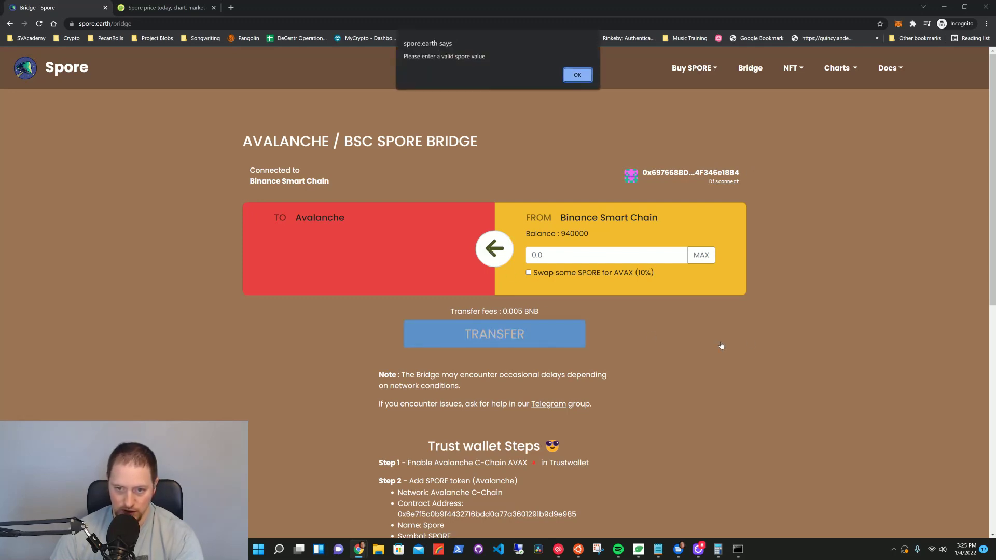
{"action": "left_click", "coordinate": [577, 75]}
{"action": "left_click", "coordinate": [581, 254]}
{"action": "type", "text": "100"}
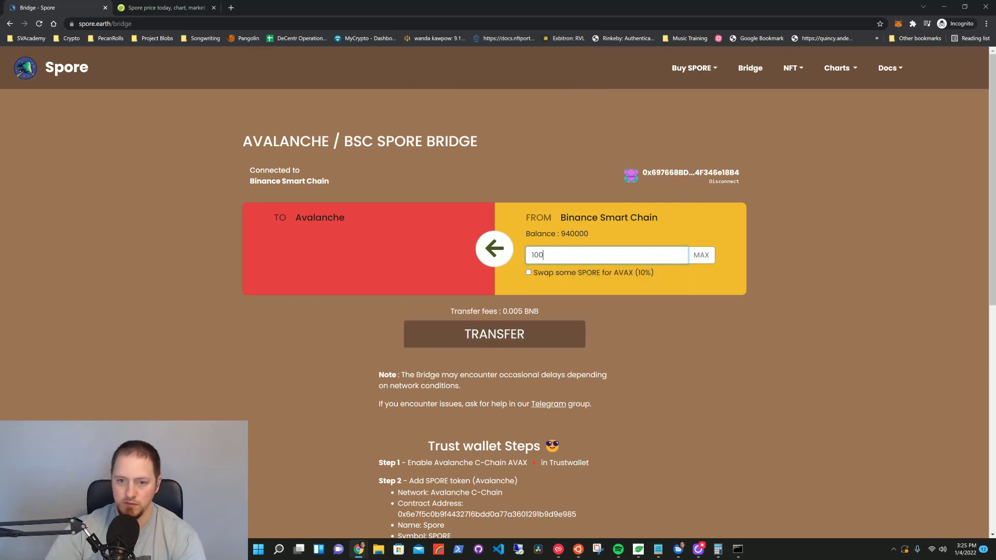
{"action": "type", "text": "000"}
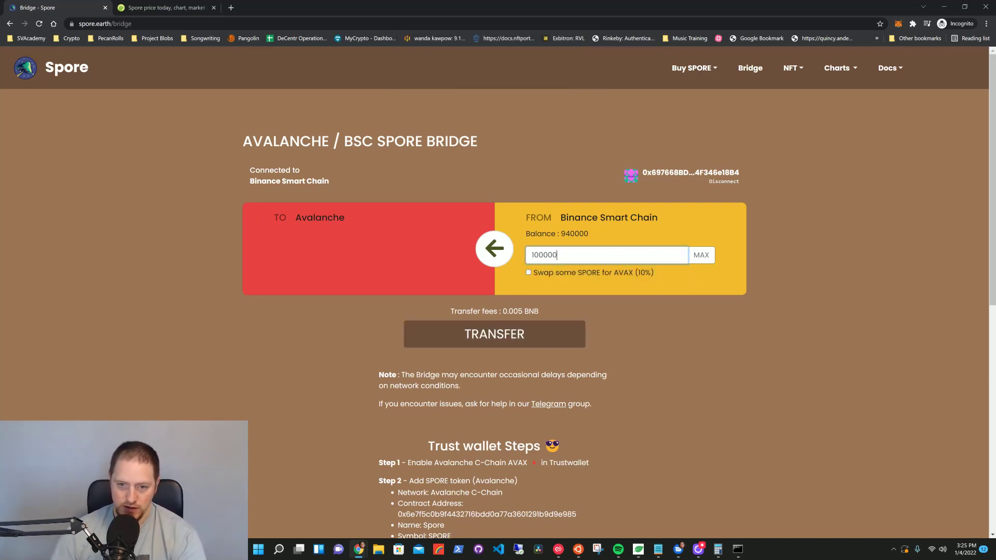
{"action": "left_click_drag", "start_coordinate": [559, 254], "coordinate": [516, 257]}
Step: In Calculator, compute 100000 × 0.94 = 94,000 as the post-burn amount
{"action": "left_click", "coordinate": [725, 550]}
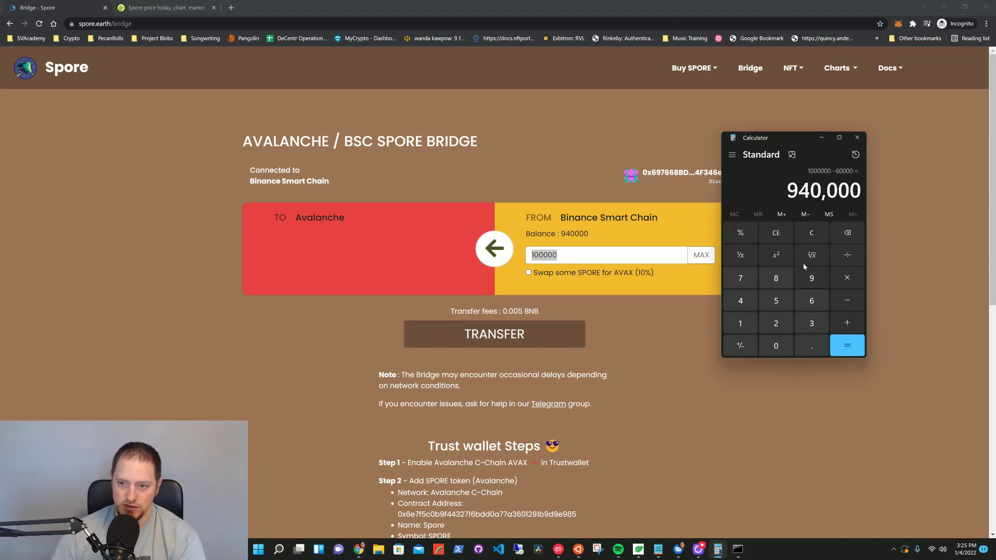
{"action": "left_click", "coordinate": [788, 237]}
{"action": "type", "text": "1"}
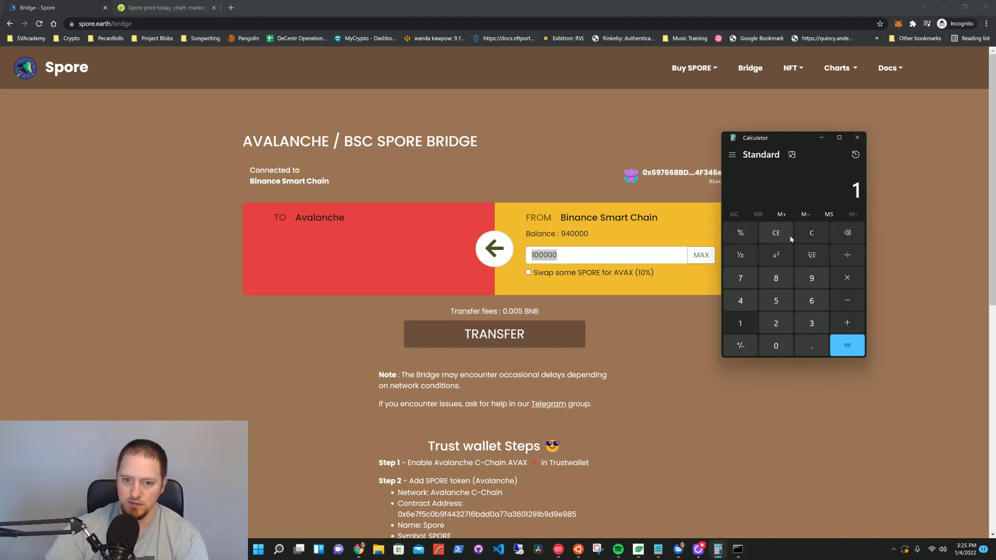
{"action": "type", "text": "000000"}
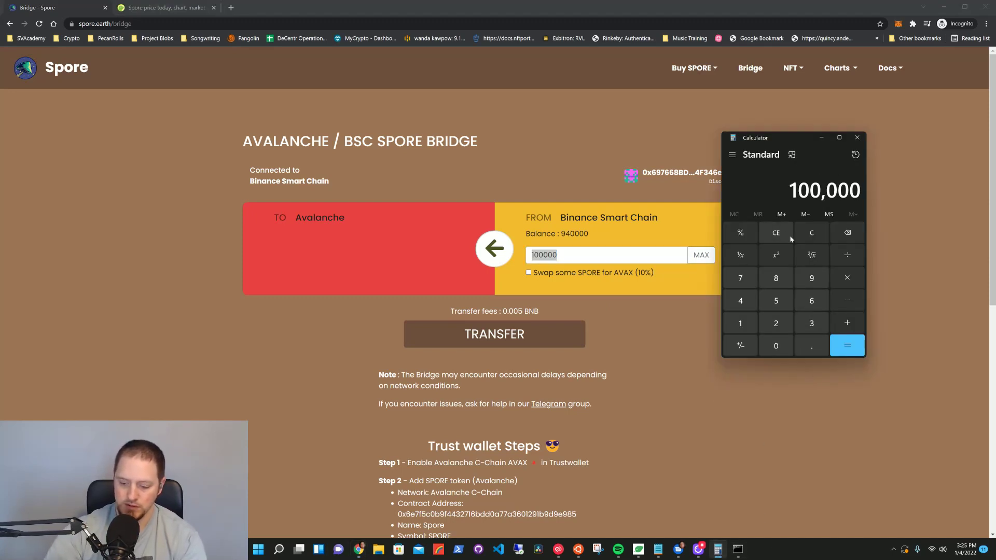
{"action": "key", "text": "asterisk"}
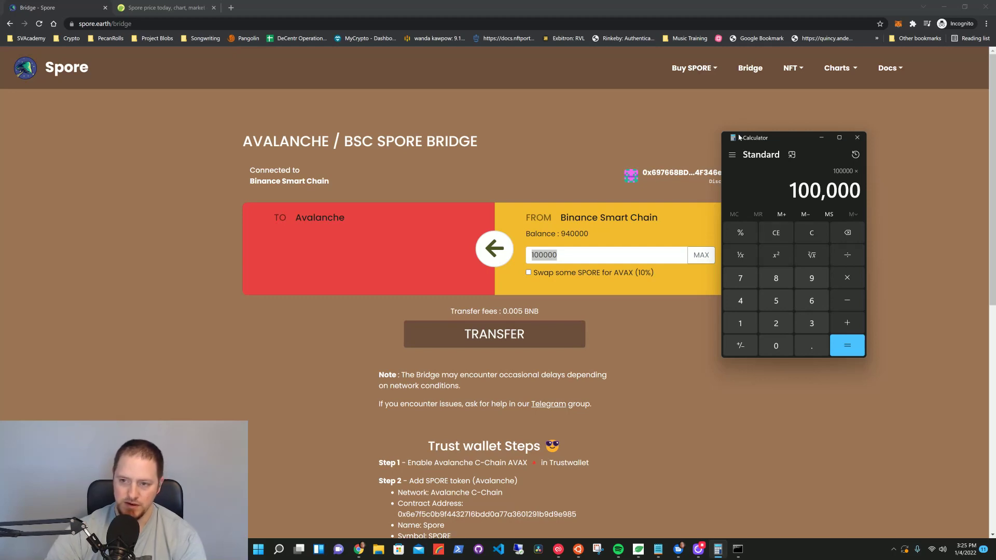
{"action": "type", "text": "1"}
{"action": "key", "text": "BackSpace"}
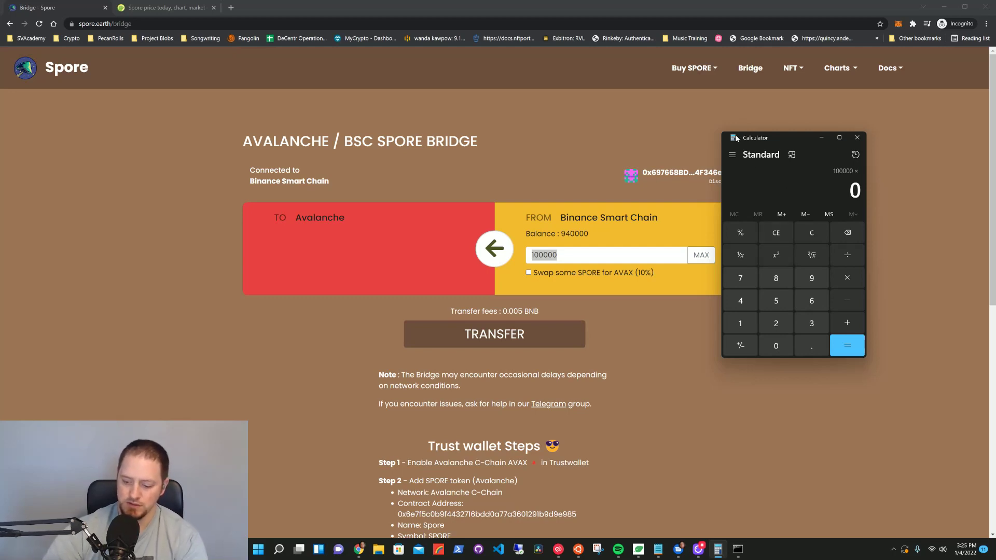
{"action": "type", "text": ".94"}
{"action": "key", "text": "Return"}
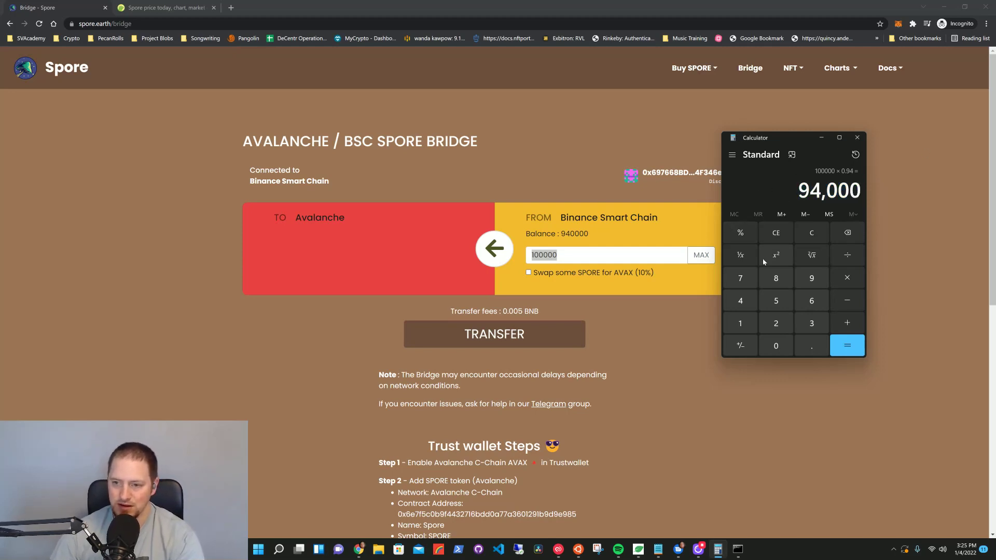
Step: Compute the 100000 × 0.06 = 6,000 fee, clear it, and return to the bridge
{"action": "left_click", "coordinate": [808, 235]}
{"action": "type", "text": "1"}
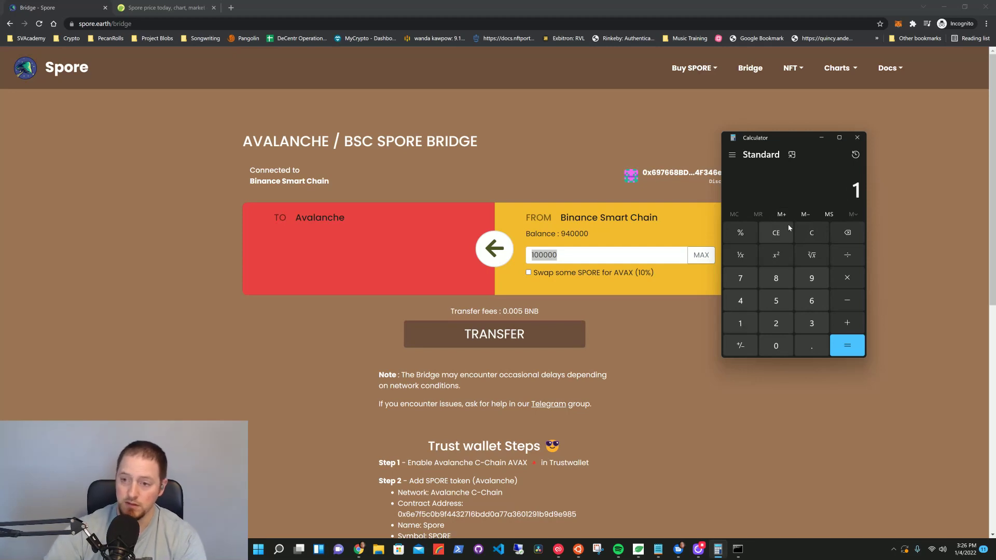
{"action": "type", "text": "00000*0.06"}
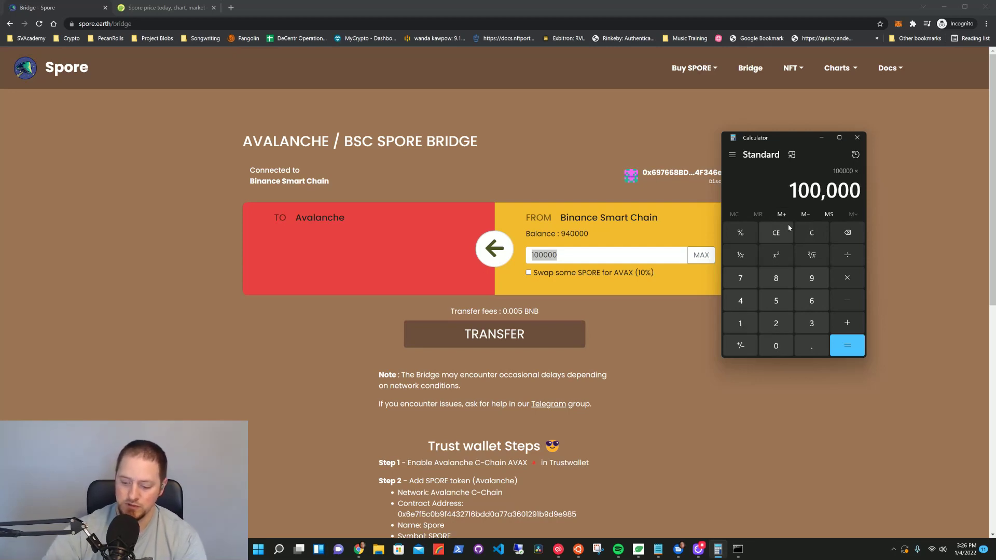
{"action": "key", "text": "Return"}
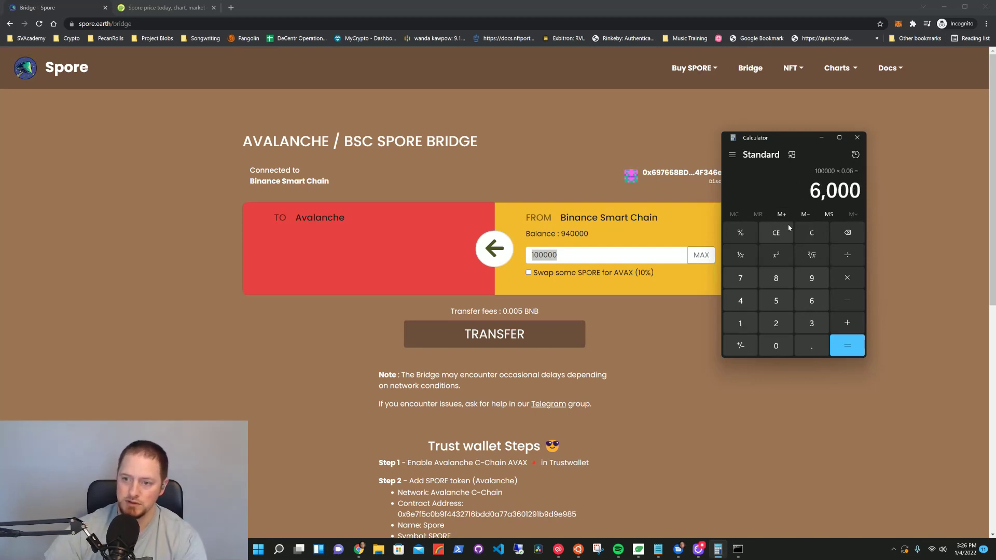
{"action": "left_click", "coordinate": [814, 235]}
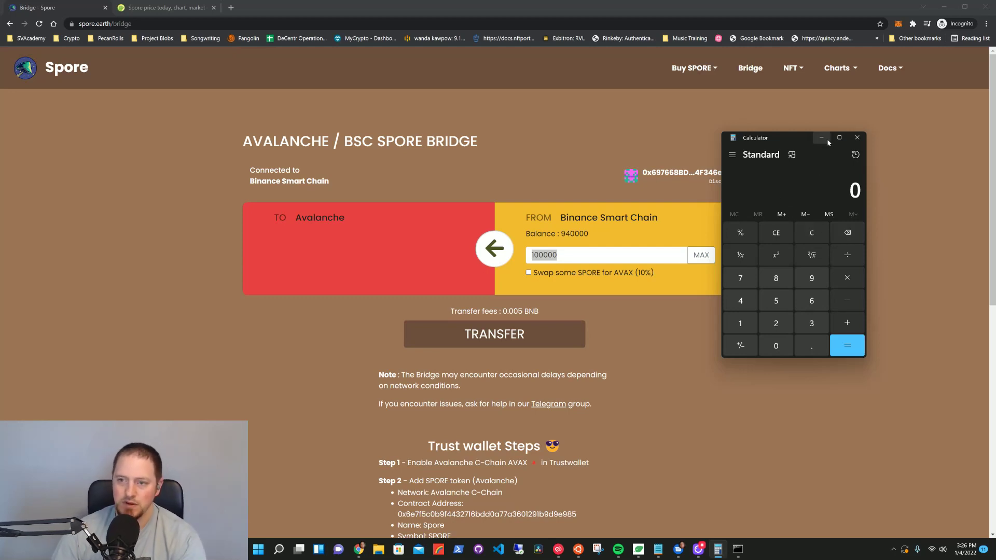
{"action": "key", "text": "alt+Tab"}
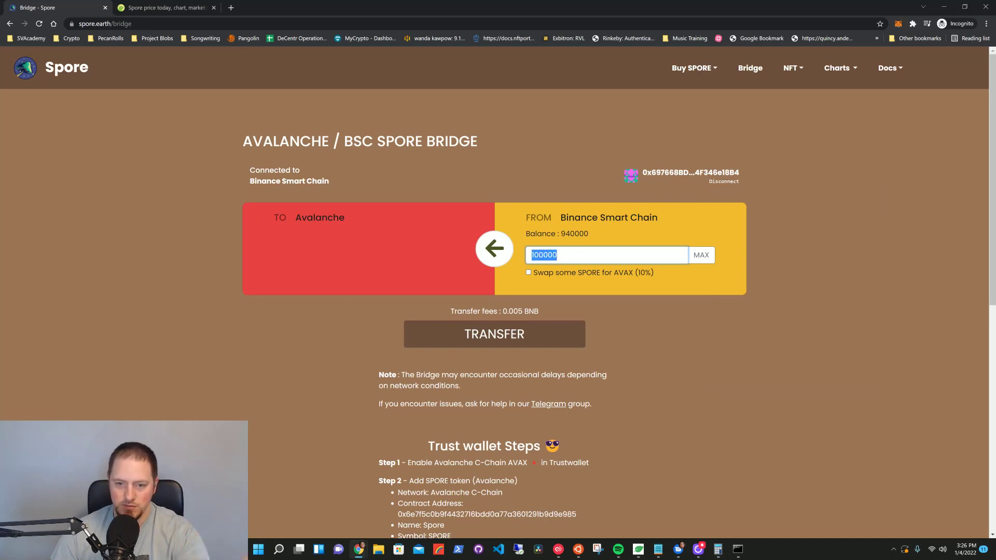
Step: Submit the 100000 SPORE transfer to Avalanche and confirm it in MetaMask
{"action": "left_click", "coordinate": [495, 337]}
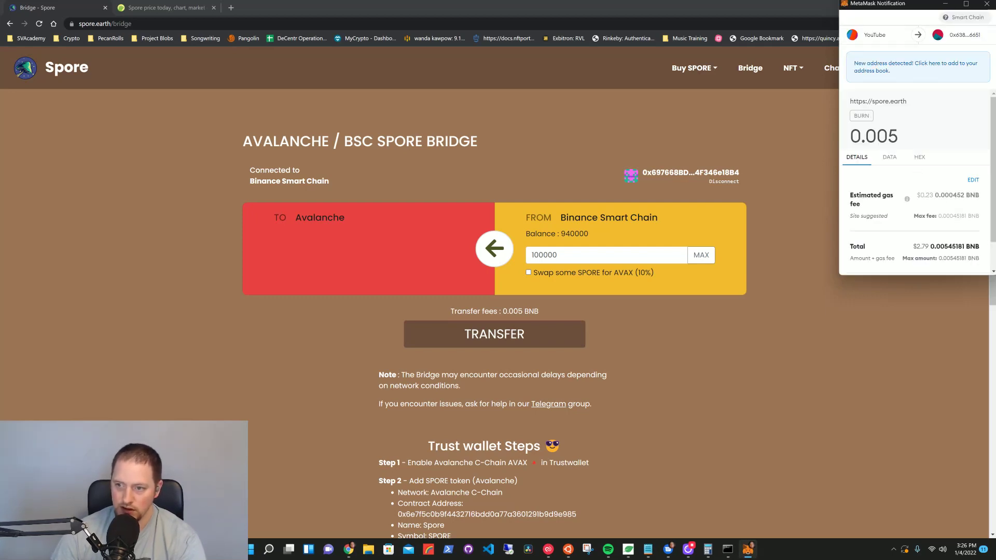
{"action": "left_click_drag", "start_coordinate": [920, 195], "coordinate": [945, 195]}
{"action": "scroll", "coordinate": [949, 244], "scroll_direction": "down", "scroll_amount": 1}
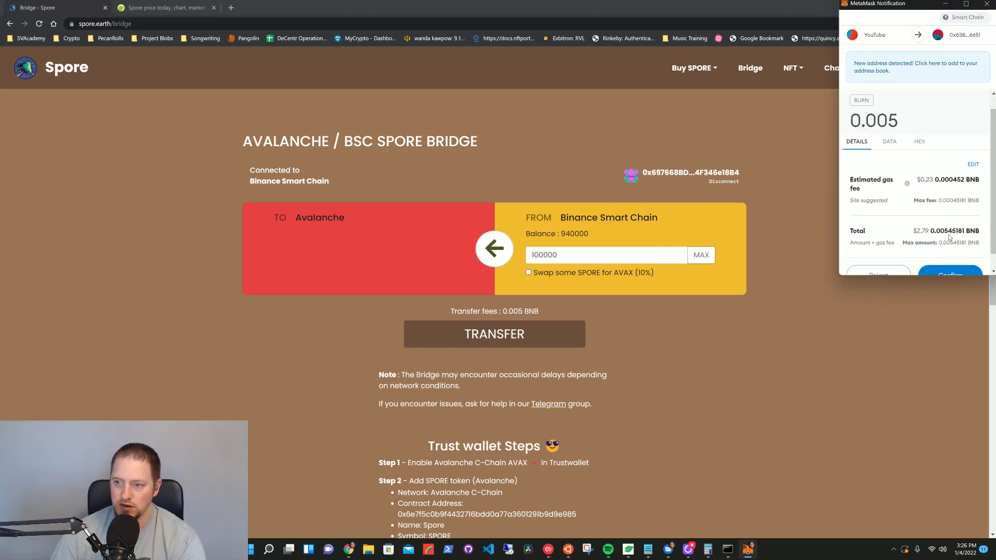
{"action": "left_click", "coordinate": [962, 265]}
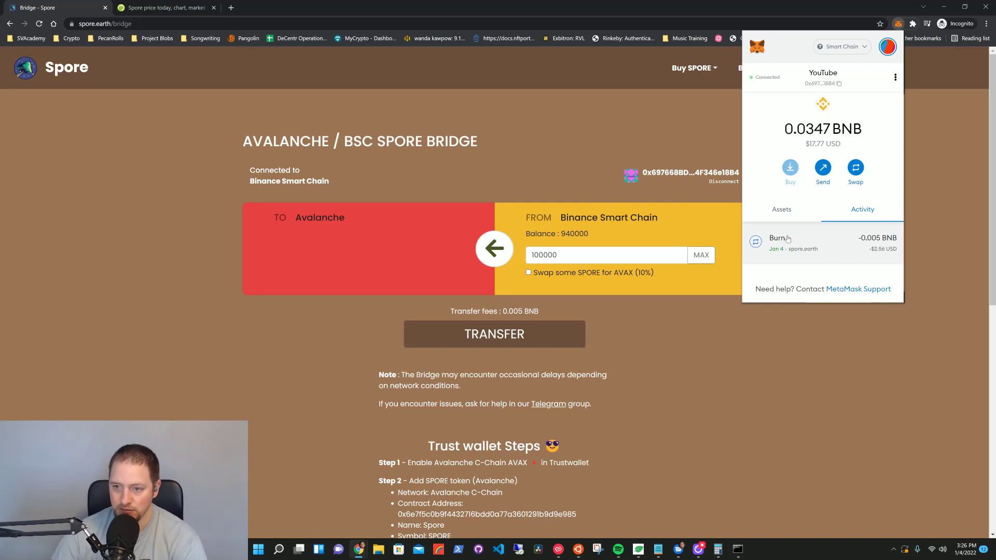
Step: Check MetaMask's assets to see 840000 SPORE left on Binance Smart Chain
{"action": "left_click", "coordinate": [789, 214]}
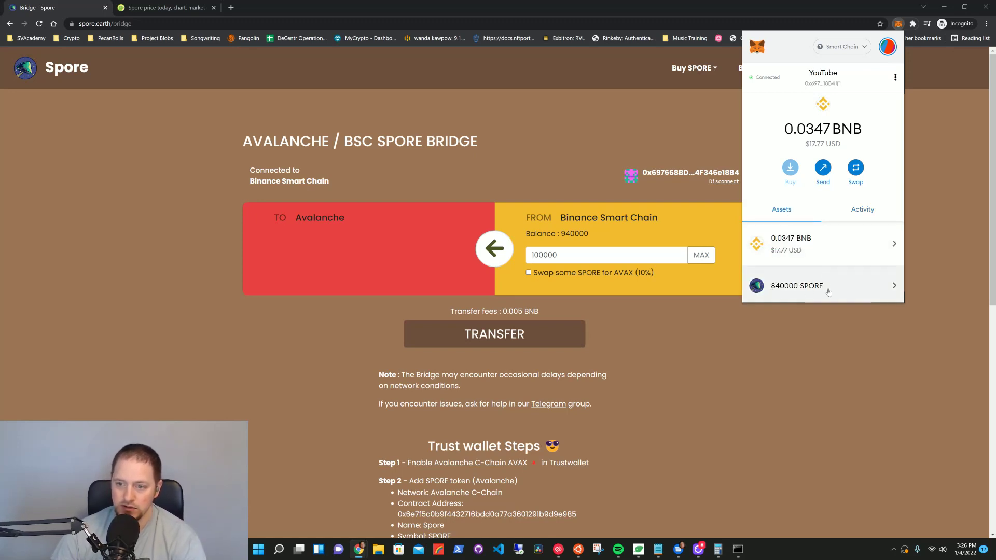
{"action": "scroll", "coordinate": [828, 291], "scroll_direction": "down", "scroll_amount": 1}
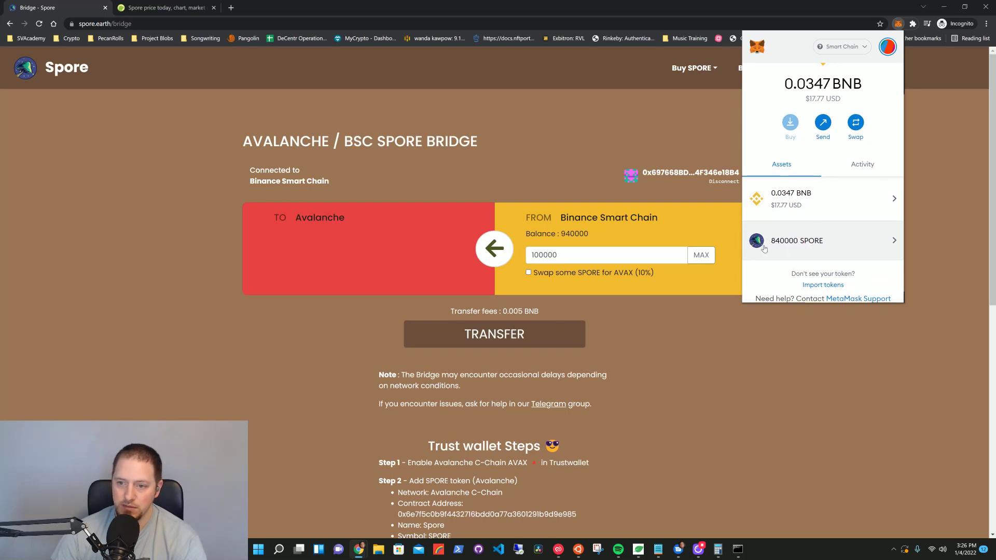
{"action": "scroll", "coordinate": [897, 114], "scroll_direction": "up", "scroll_amount": 1}
Step: Switch MetaMask to Avalanche Network, view its recent transactions, and open the account options
{"action": "left_click", "coordinate": [843, 46]}
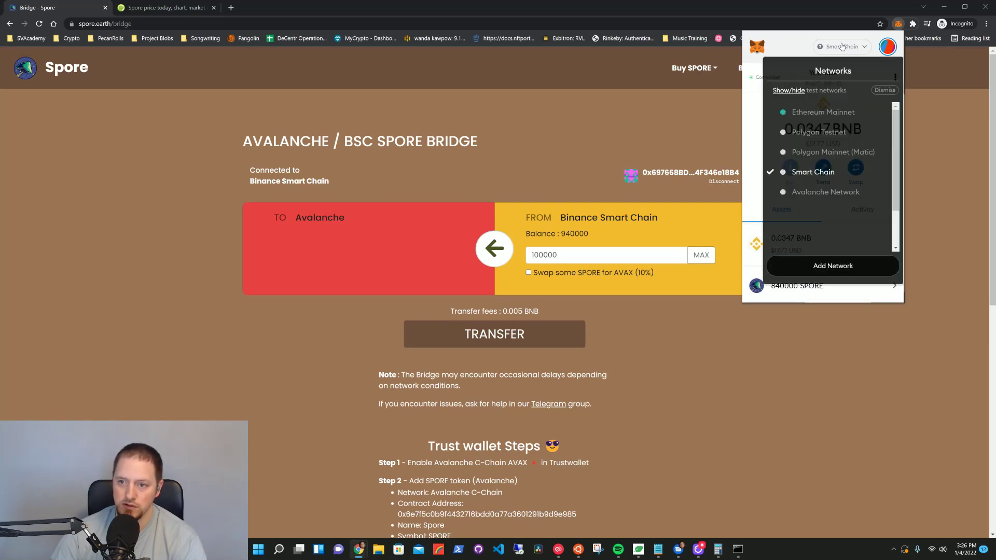
{"action": "left_click", "coordinate": [809, 150]}
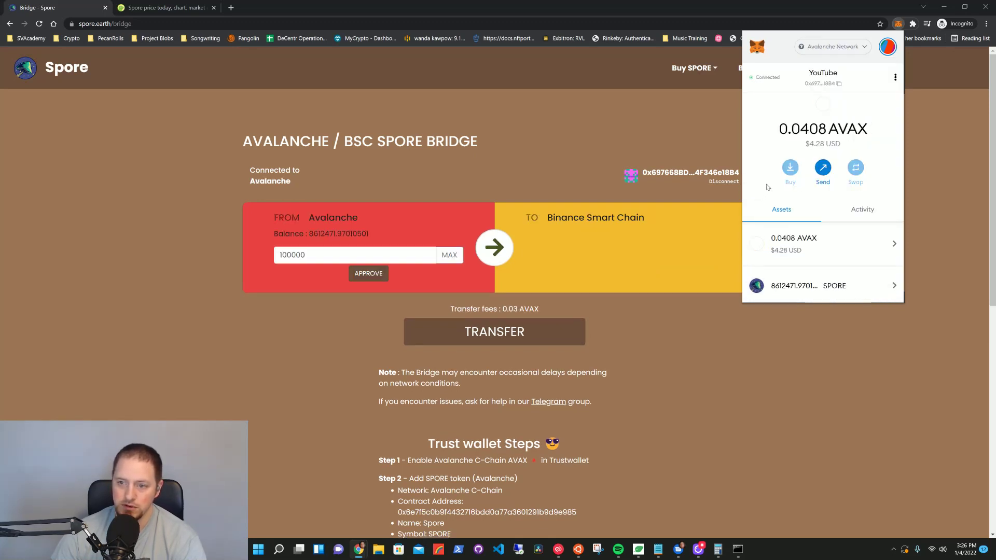
{"action": "scroll", "coordinate": [780, 223], "scroll_direction": "down", "scroll_amount": 1}
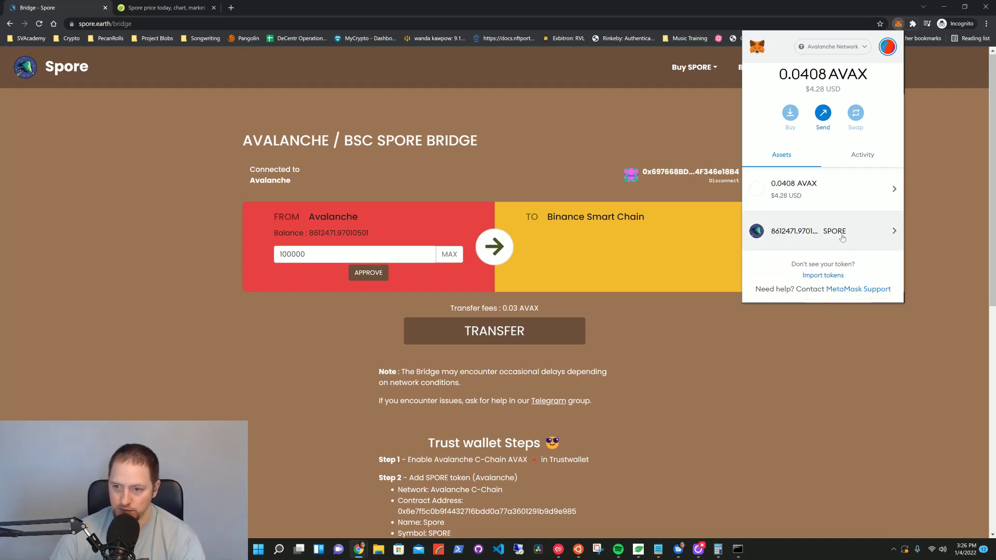
{"action": "scroll", "coordinate": [861, 233], "scroll_direction": "up", "scroll_amount": 1}
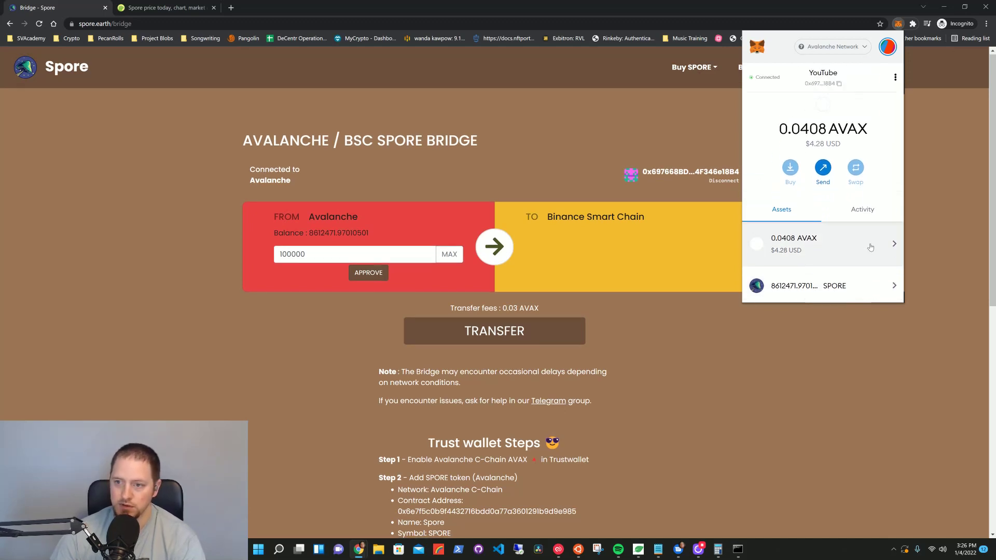
{"action": "left_click", "coordinate": [862, 217]}
{"action": "left_click", "coordinate": [894, 77]}
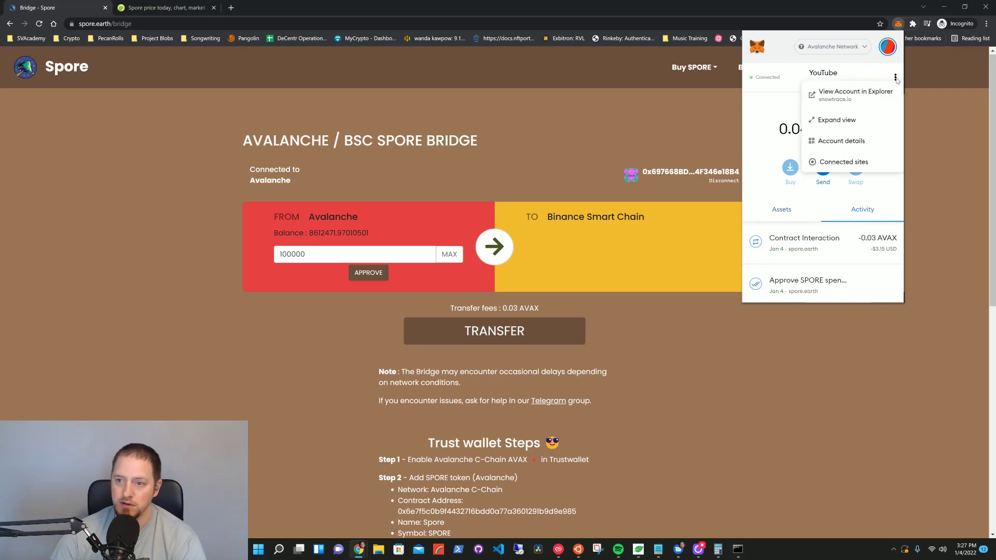
Step: View the account on Snowtrace and list ERC20 transfers showing 94,000 SPORE from Spore: Bridge
{"action": "left_click", "coordinate": [851, 95]}
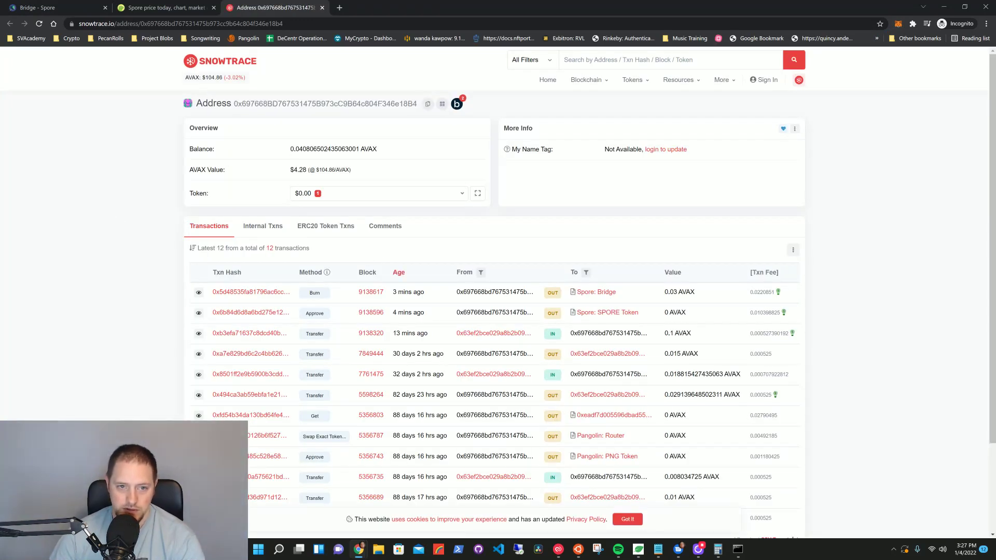
{"action": "left_click_drag", "start_coordinate": [291, 149], "coordinate": [313, 148]}
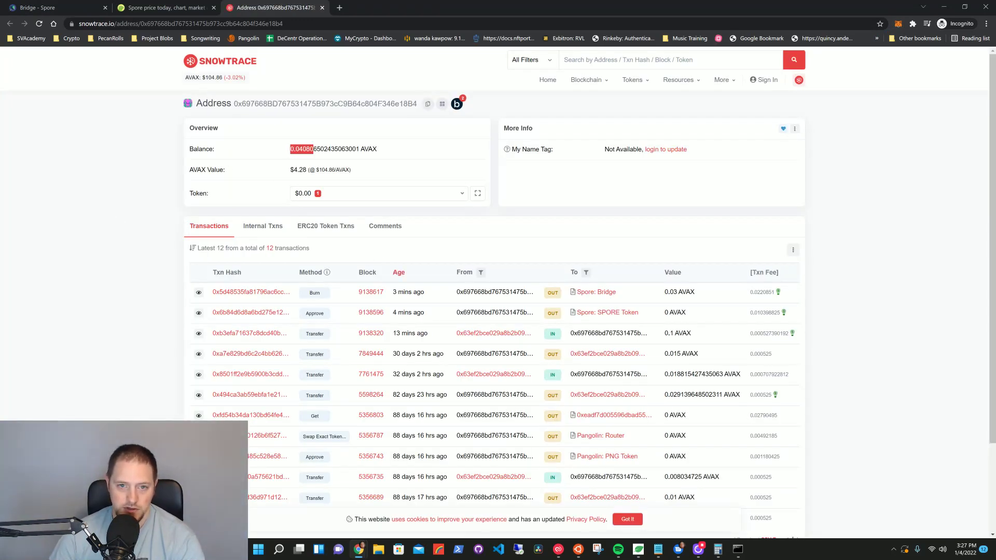
{"action": "left_click", "coordinate": [326, 227]}
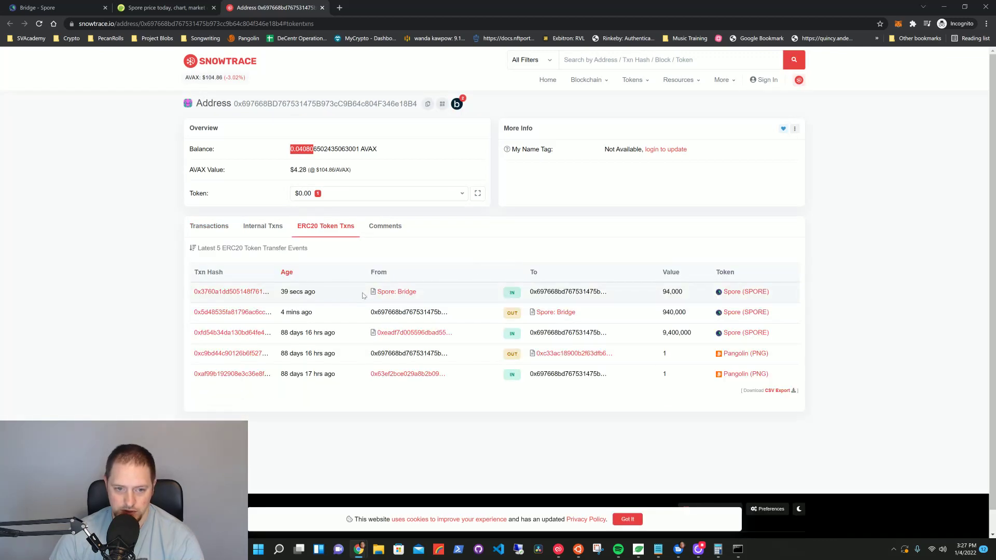
{"action": "left_click_drag", "start_coordinate": [334, 293], "coordinate": [285, 291]}
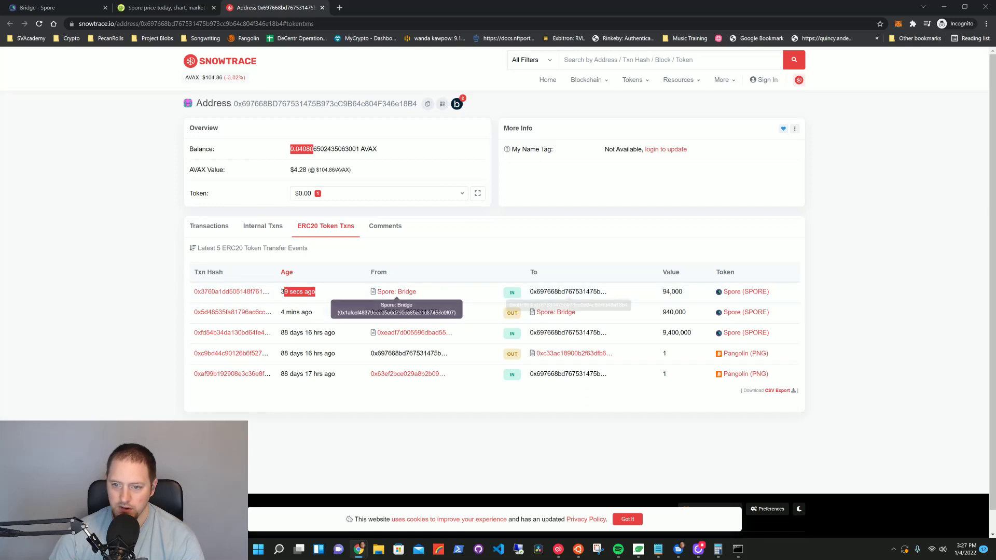
{"action": "left_click_drag", "start_coordinate": [661, 292], "coordinate": [690, 297]}
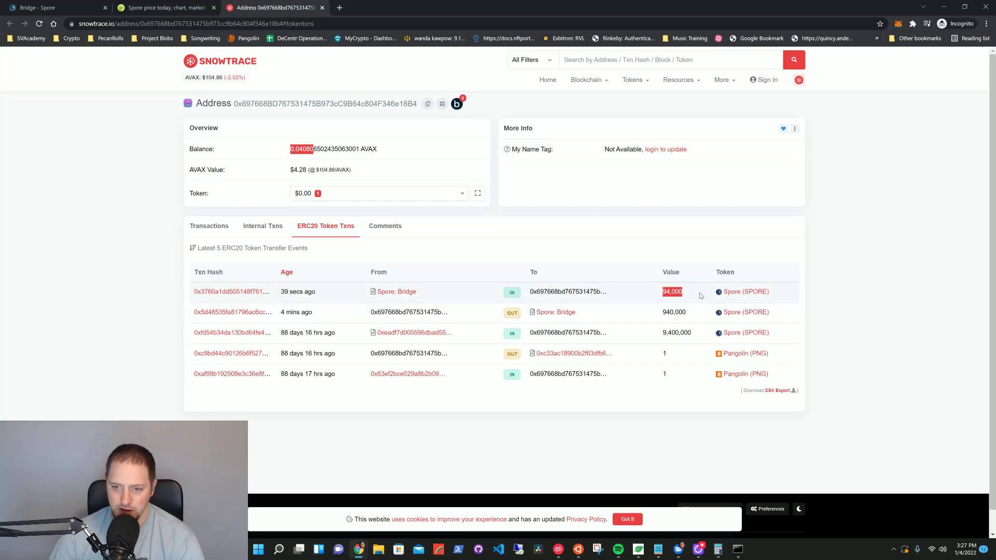
{"action": "left_click", "coordinate": [678, 300]}
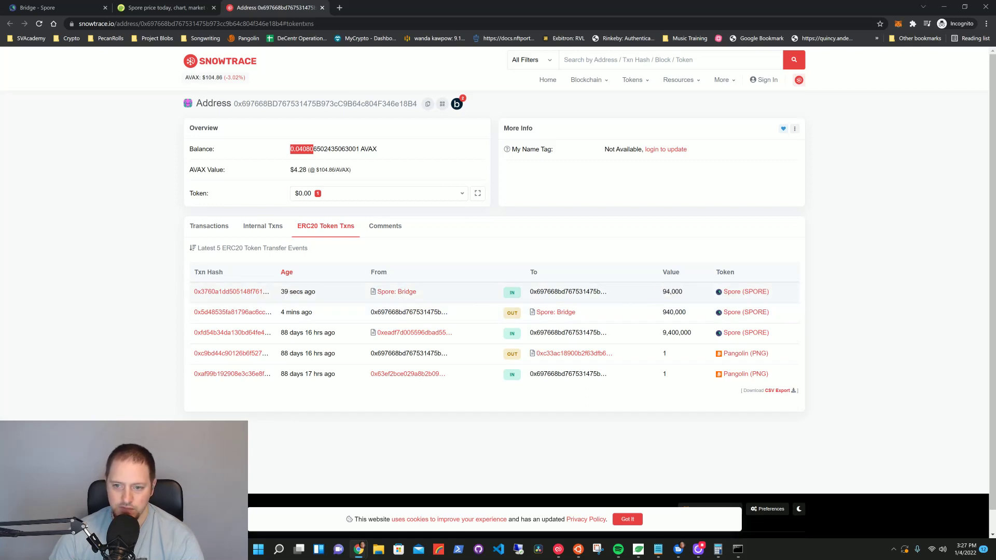
Step: Back on the Bridge tab, review the Trust wallet steps, then go to the Spore home page
{"action": "left_click", "coordinate": [52, 7]}
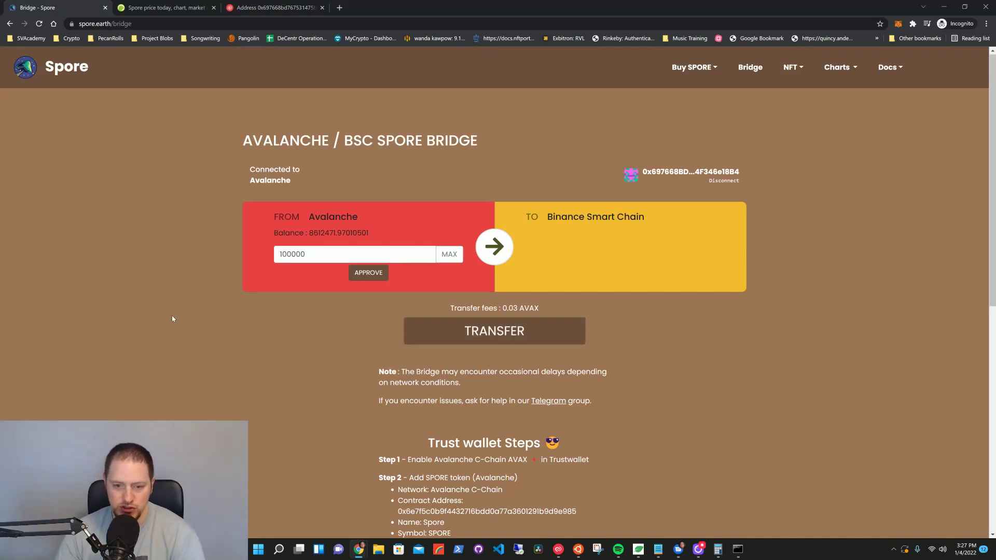
{"action": "scroll", "coordinate": [266, 362], "scroll_direction": "down", "scroll_amount": 3}
{"action": "left_click_drag", "start_coordinate": [418, 258], "coordinate": [635, 475]}
{"action": "left_click", "coordinate": [230, 388]}
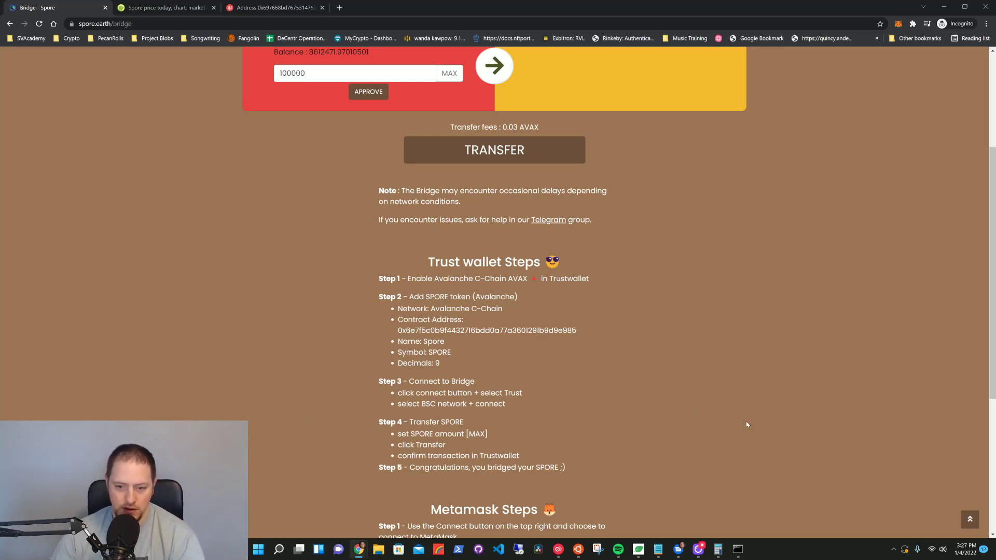
{"action": "scroll", "coordinate": [747, 425], "scroll_direction": "down", "scroll_amount": 5}
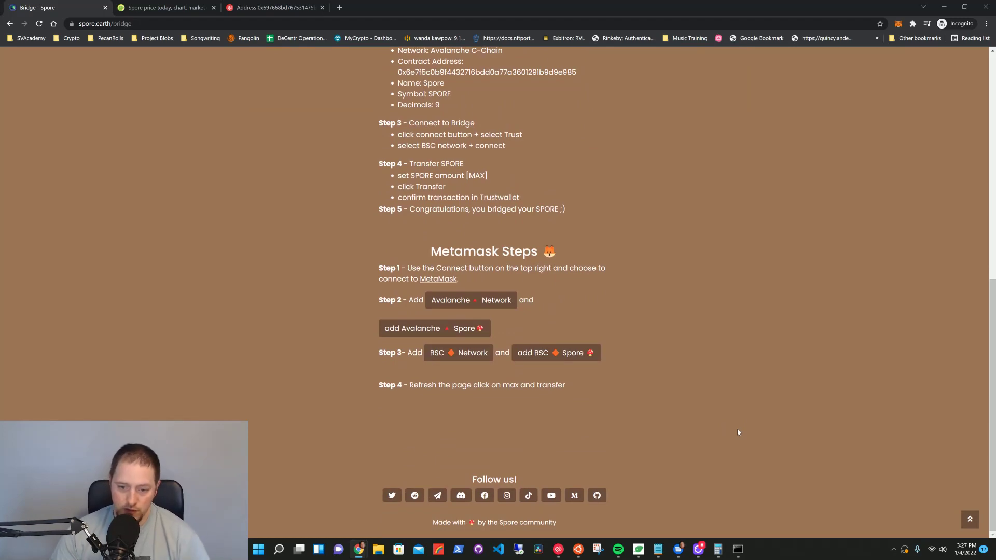
{"action": "scroll", "coordinate": [738, 432], "scroll_direction": "up", "scroll_amount": 8}
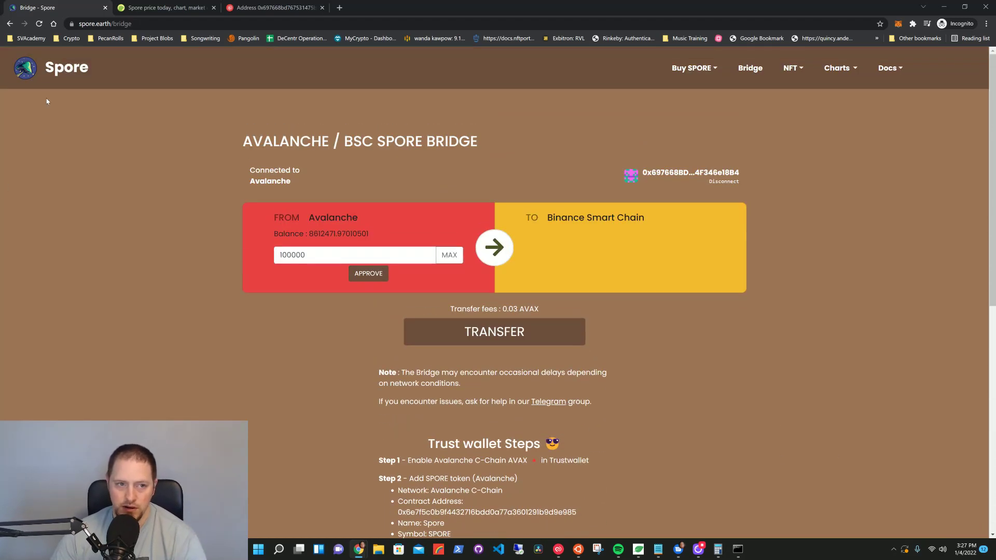
{"action": "left_click", "coordinate": [64, 68]}
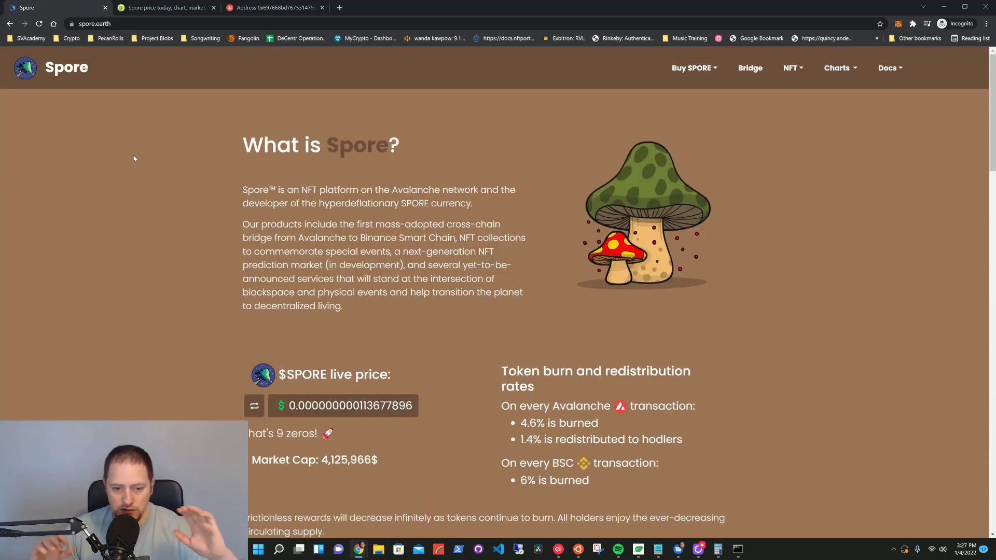